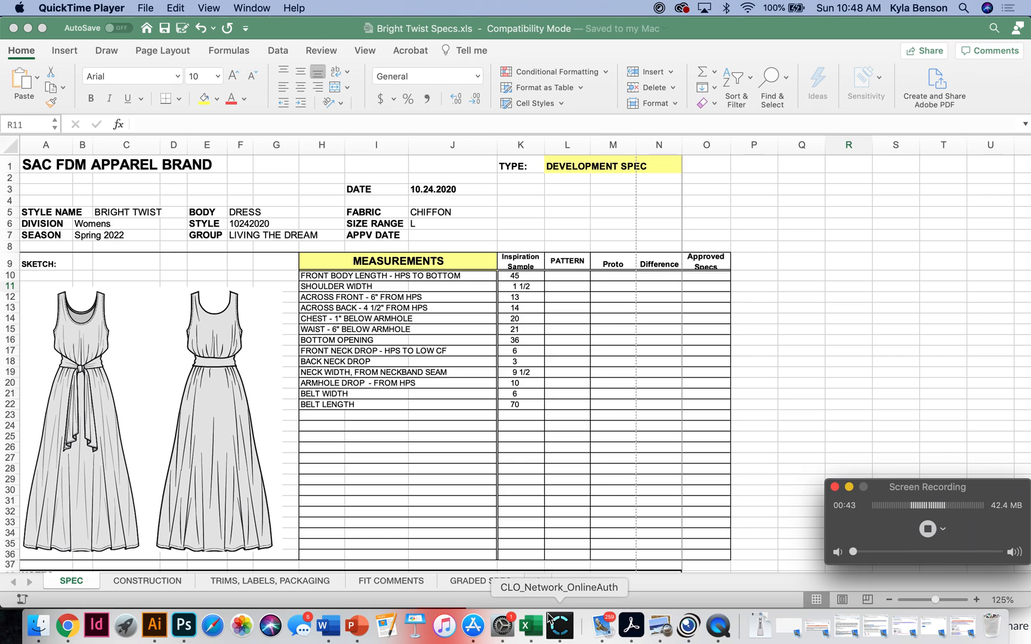
Step: Switch to CLO and turn on the ruler display in the 2D Pattern Window
{"action": "left_click", "coordinate": [563, 631]}
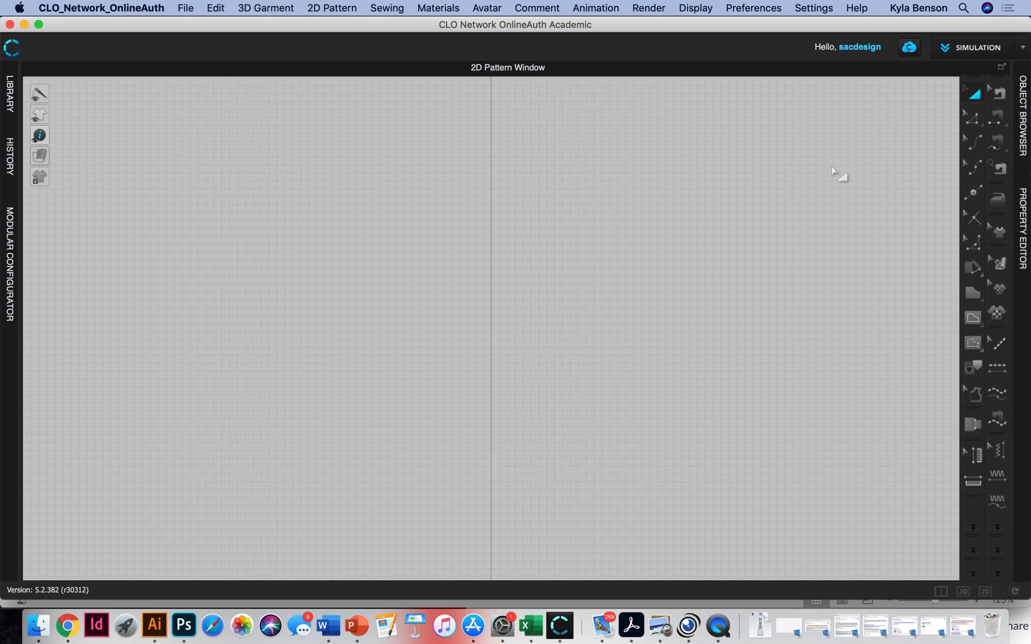
{"action": "left_click", "coordinate": [852, 9]}
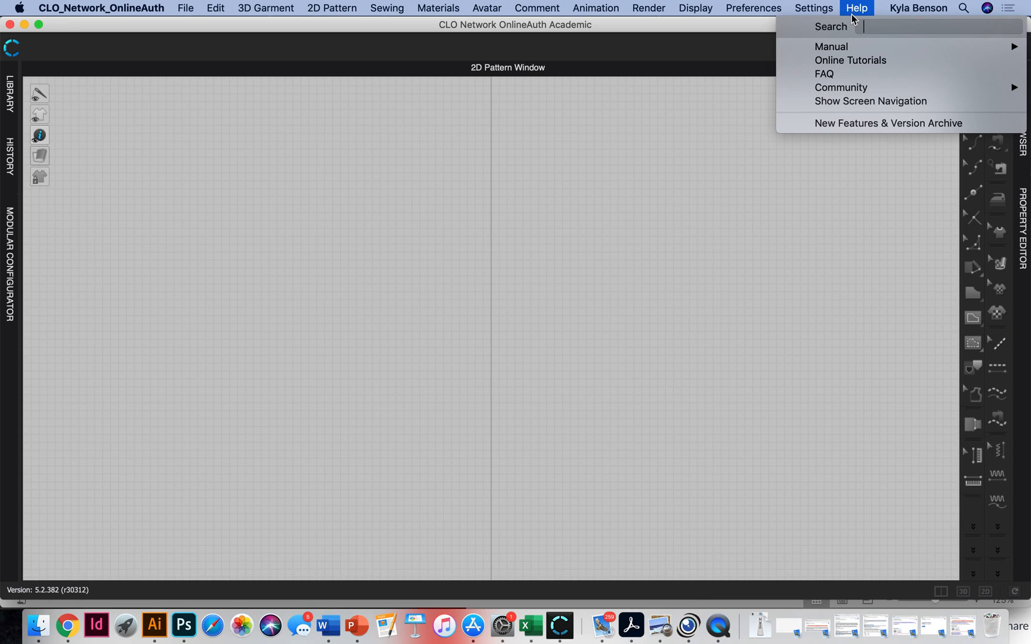
{"action": "type", "text": "ru"}
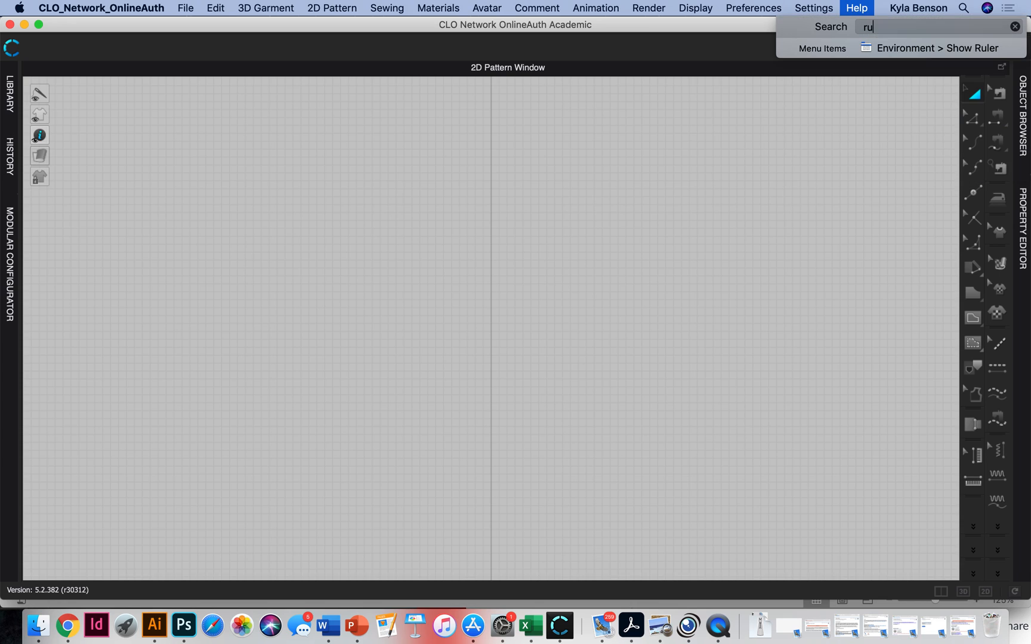
{"action": "type", "text": "ler"}
{"action": "mouse_move", "coordinate": [894, 52]}
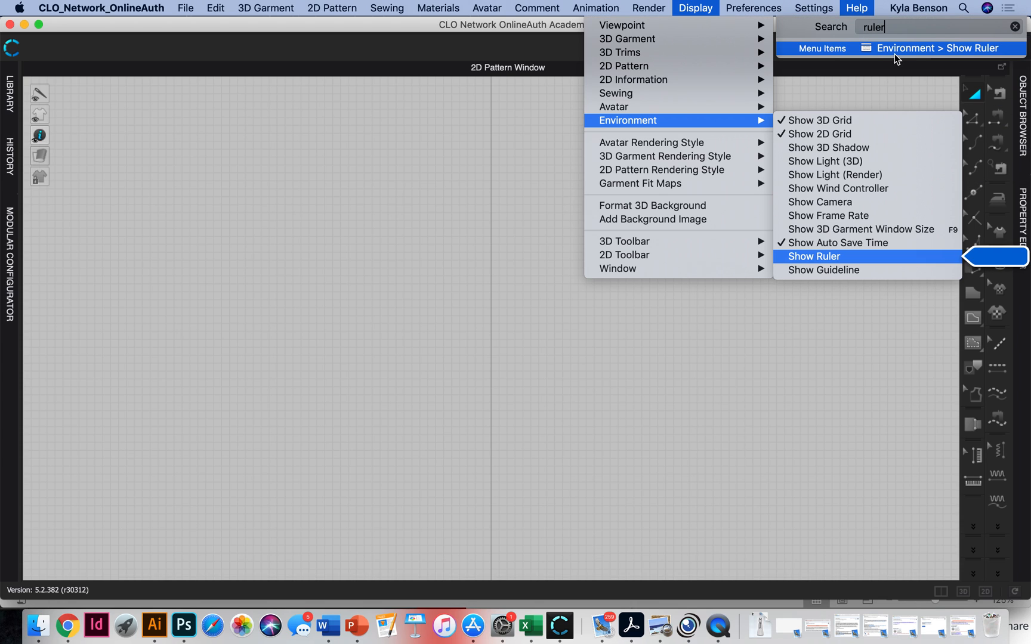
{"action": "left_click", "coordinate": [878, 254]}
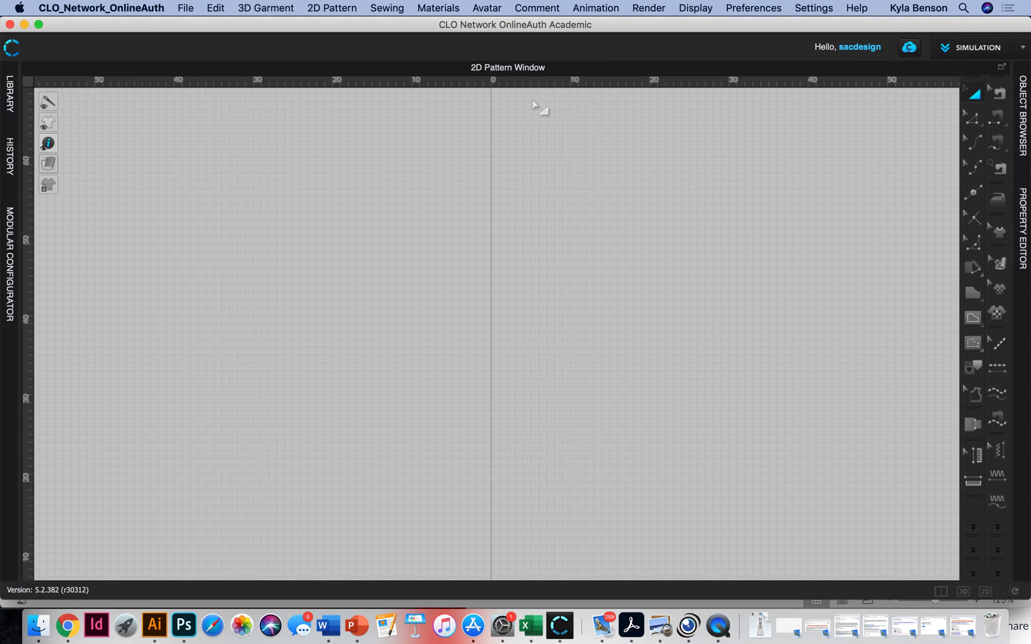
Step: Try out a horizontal guideline across the upper part of the empty 2D pattern grid
{"action": "scroll", "coordinate": [596, 238], "scroll_direction": "down", "scroll_amount": 5}
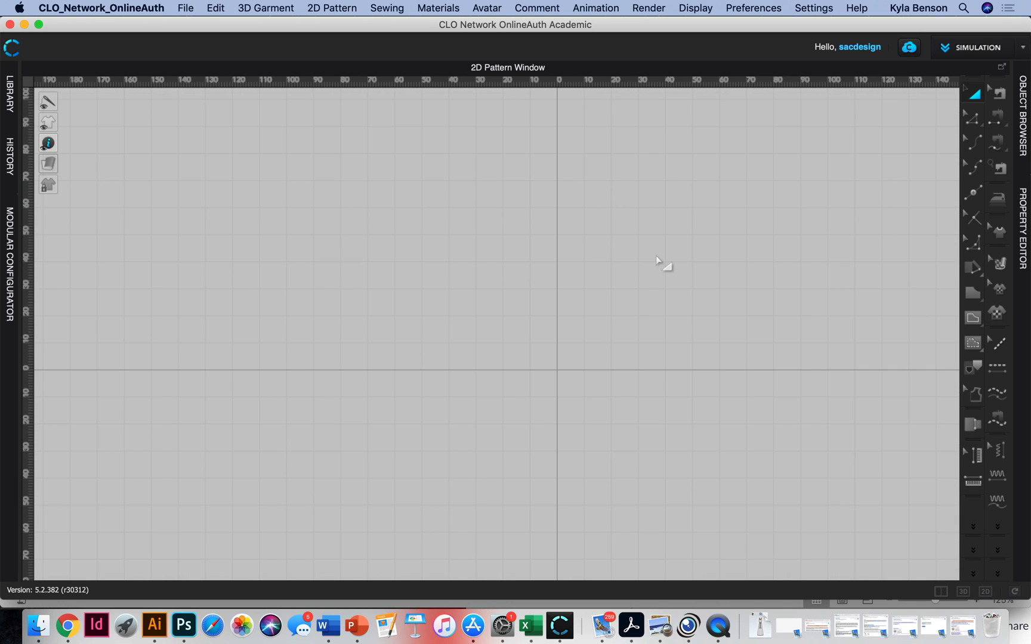
{"action": "right_click_drag", "start_coordinate": [656, 255], "coordinate": [536, 290]}
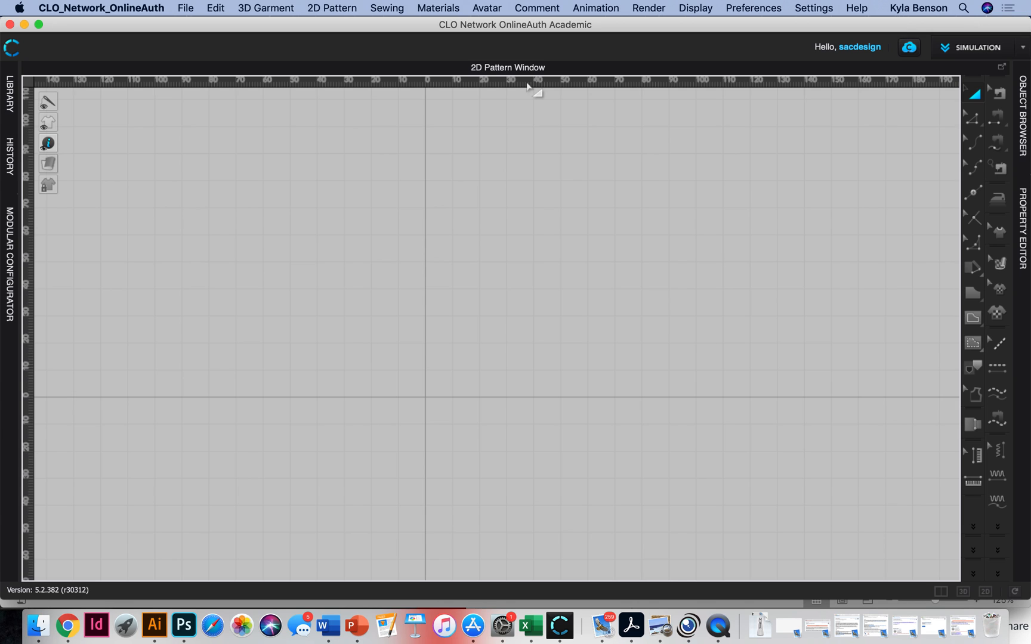
{"action": "left_click_drag", "start_coordinate": [527, 87], "coordinate": [528, 174]}
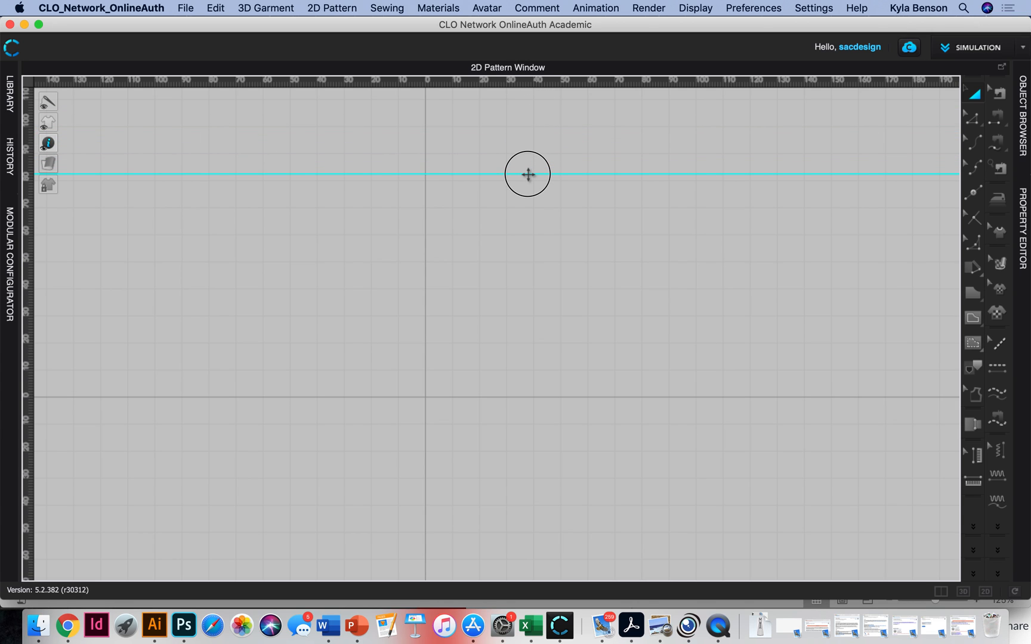
{"action": "left_click_drag", "start_coordinate": [528, 174], "coordinate": [527, 184]}
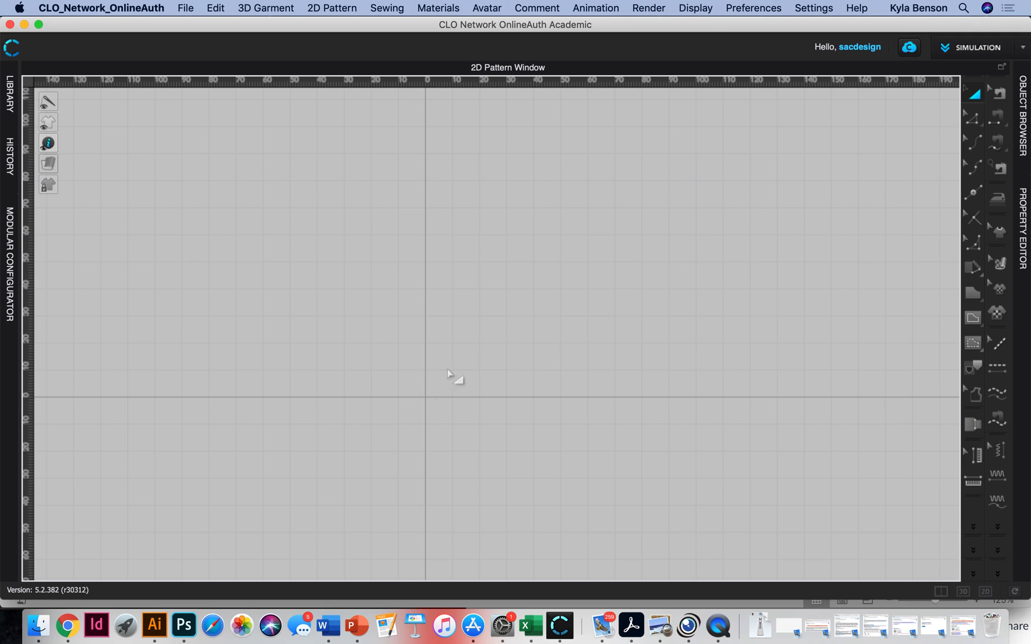
Step: Check the spec sheet in Excel, and review the measured dress flats of Tank Dress CAD.ai in Illustrator
{"action": "left_click", "coordinate": [533, 627]}
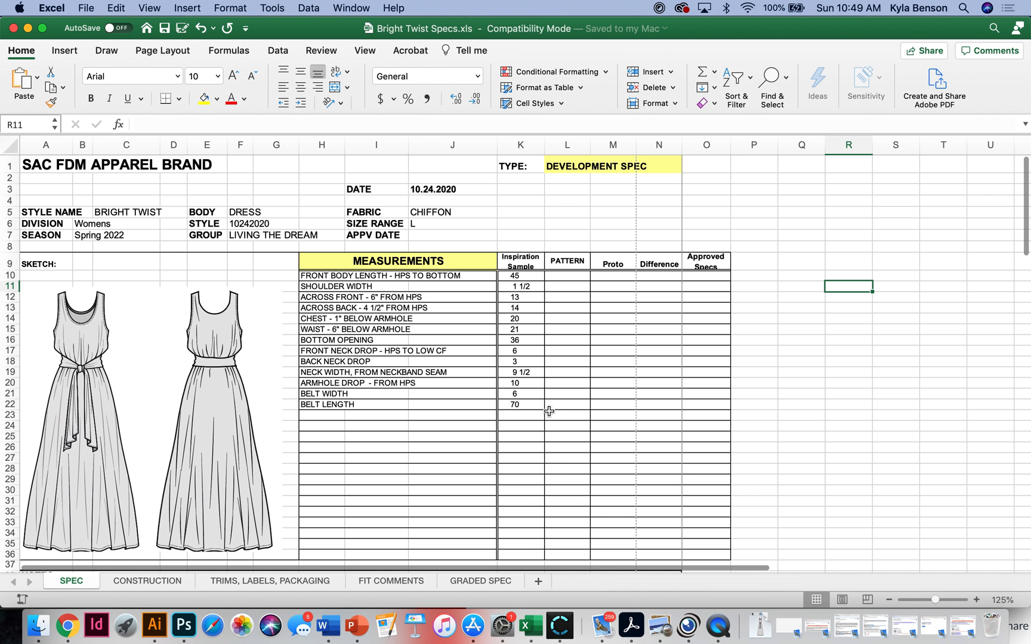
{"action": "left_click", "coordinate": [155, 625]}
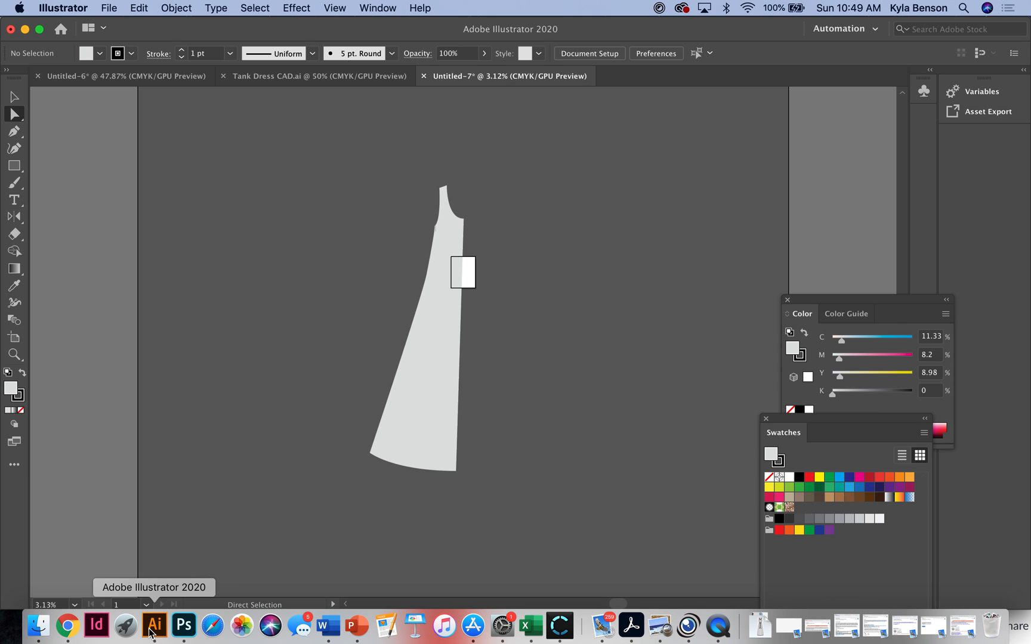
{"action": "left_click", "coordinate": [311, 80]}
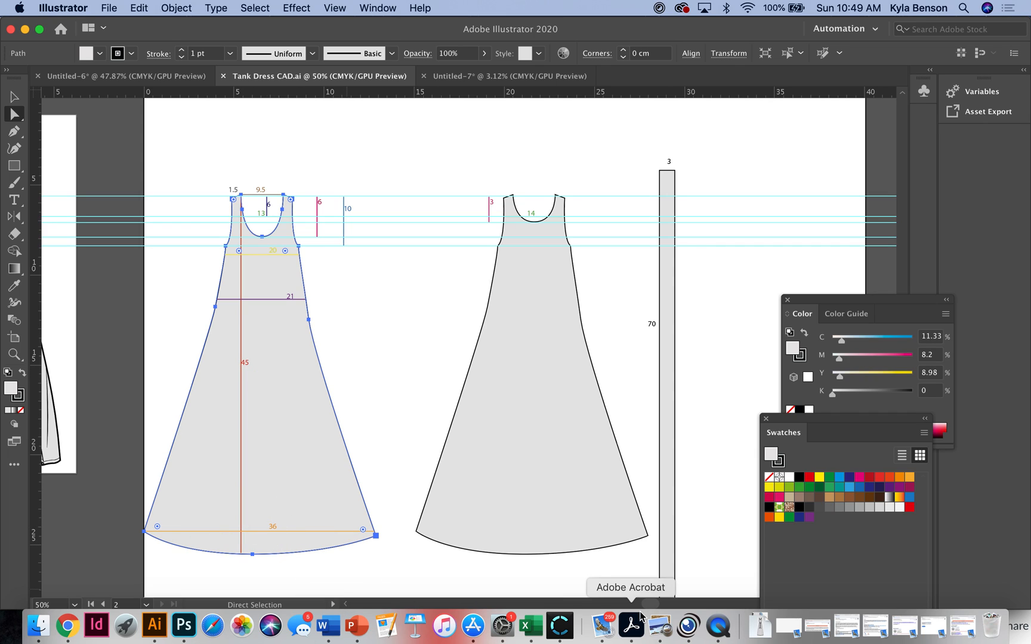
Step: Switch back to CLO and create a rectangle pattern piece 18 in wide and 45 in high
{"action": "left_click", "coordinate": [566, 632]}
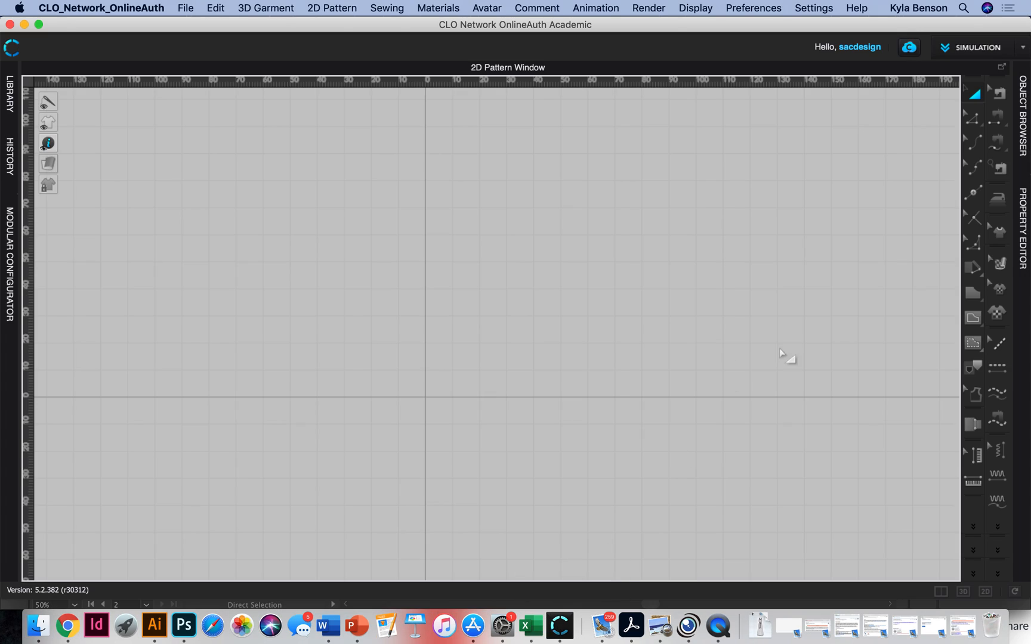
{"action": "left_click", "coordinate": [970, 291]}
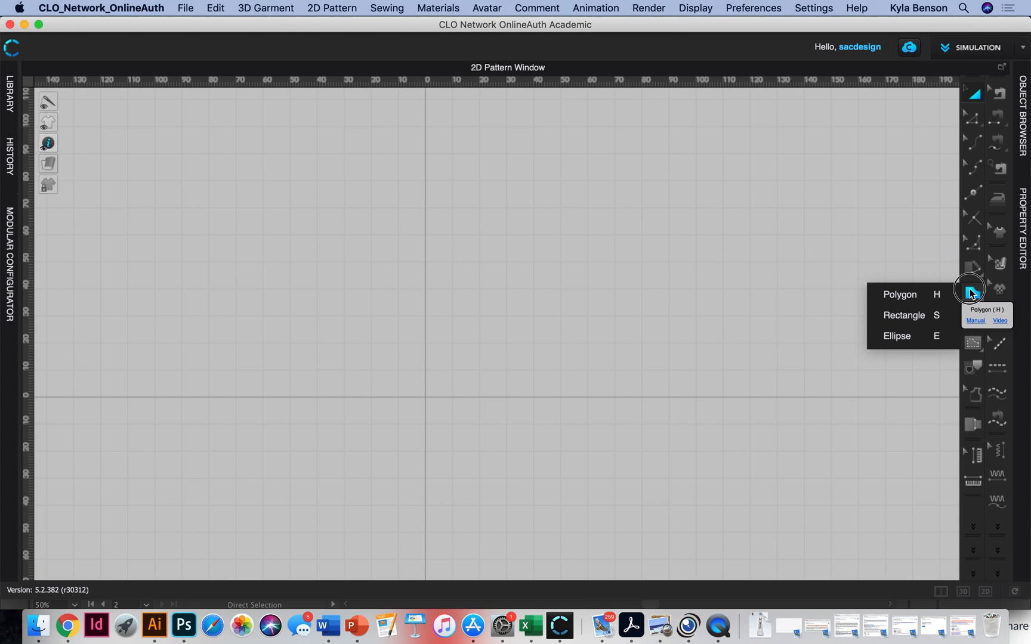
{"action": "left_click", "coordinate": [913, 318]}
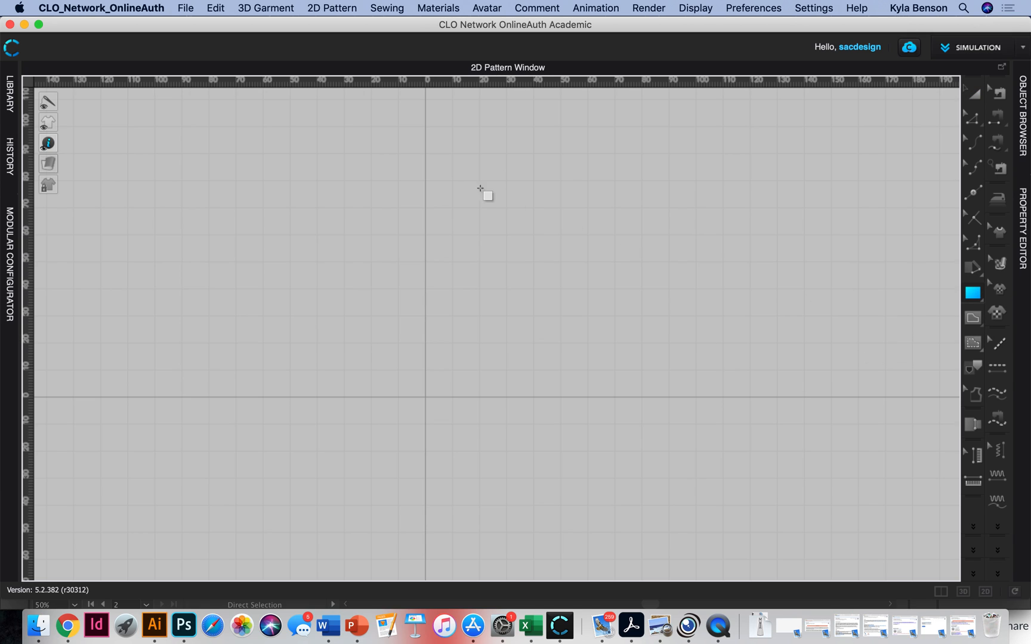
{"action": "left_click", "coordinate": [397, 124]}
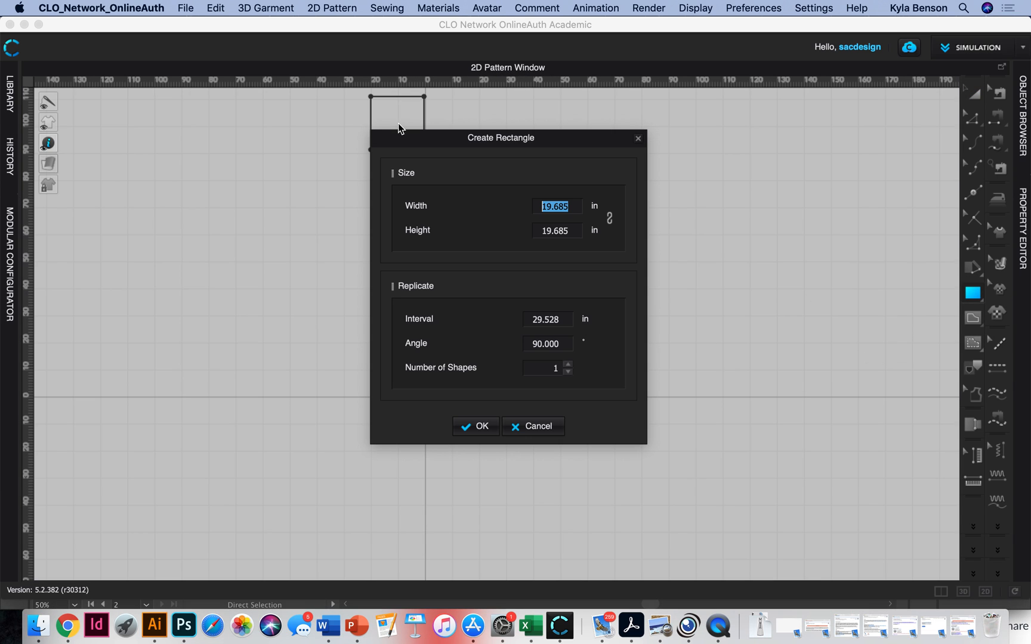
{"action": "left_click", "coordinate": [559, 230]}
{"action": "double_click", "coordinate": [554, 230]}
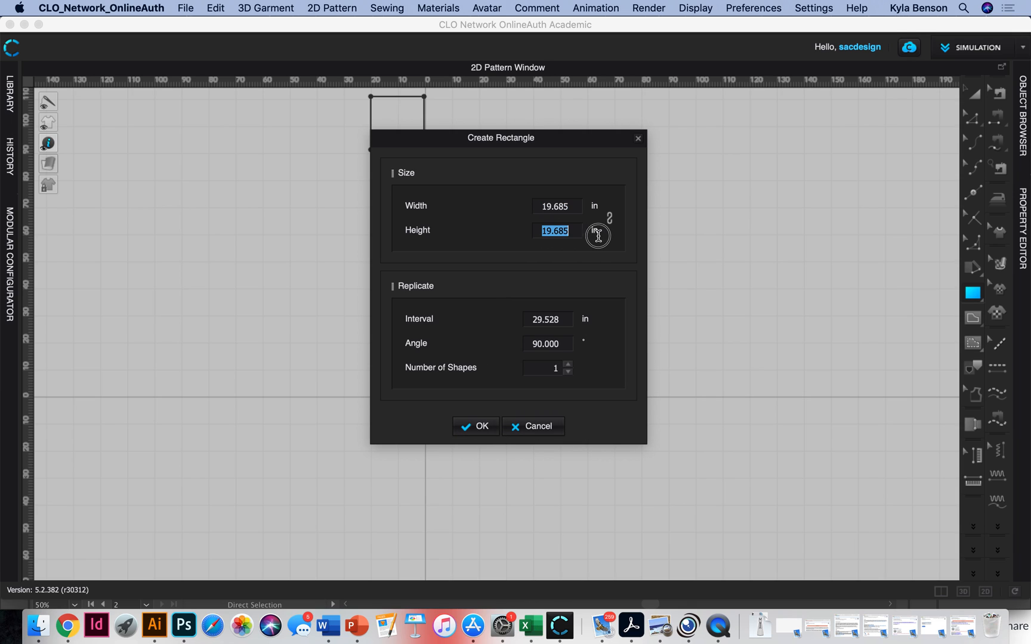
{"action": "type", "text": "45"}
{"action": "double_click", "coordinate": [564, 205]}
{"action": "type", "text": "18"}
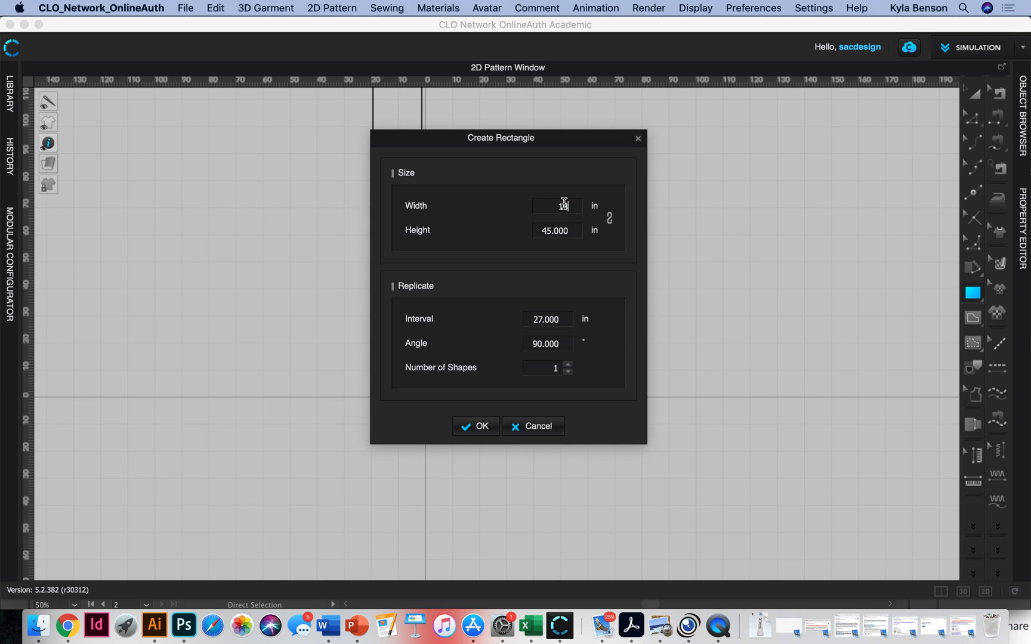
{"action": "left_click", "coordinate": [477, 428]}
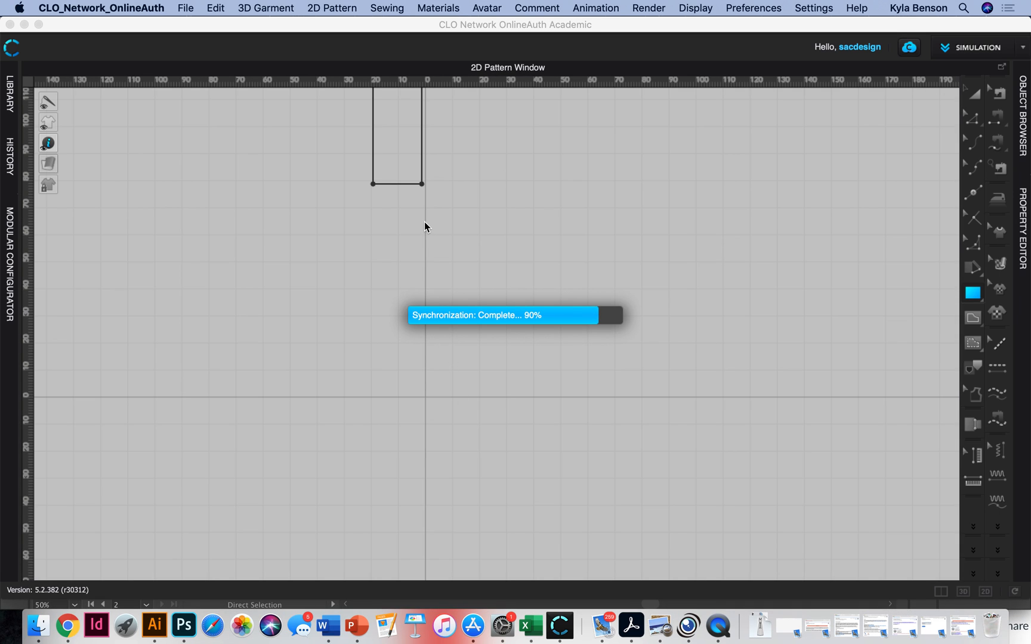
Step: Move the rectangle down onto the grid's center so its left edge sits on the vertical zero axis
{"action": "left_click", "coordinate": [975, 95]}
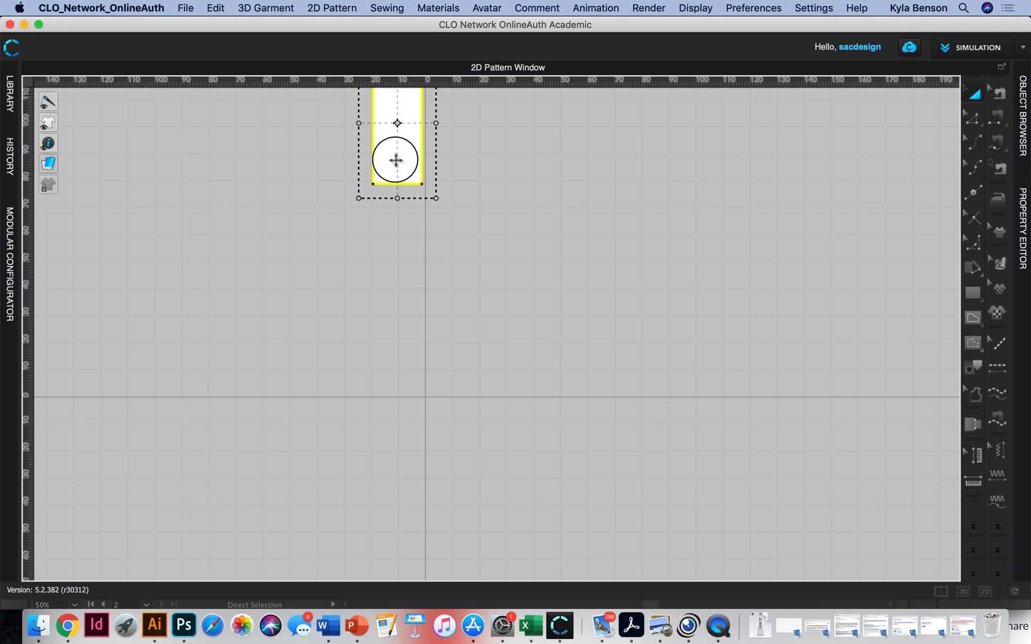
{"action": "left_click_drag", "start_coordinate": [396, 162], "coordinate": [452, 442]}
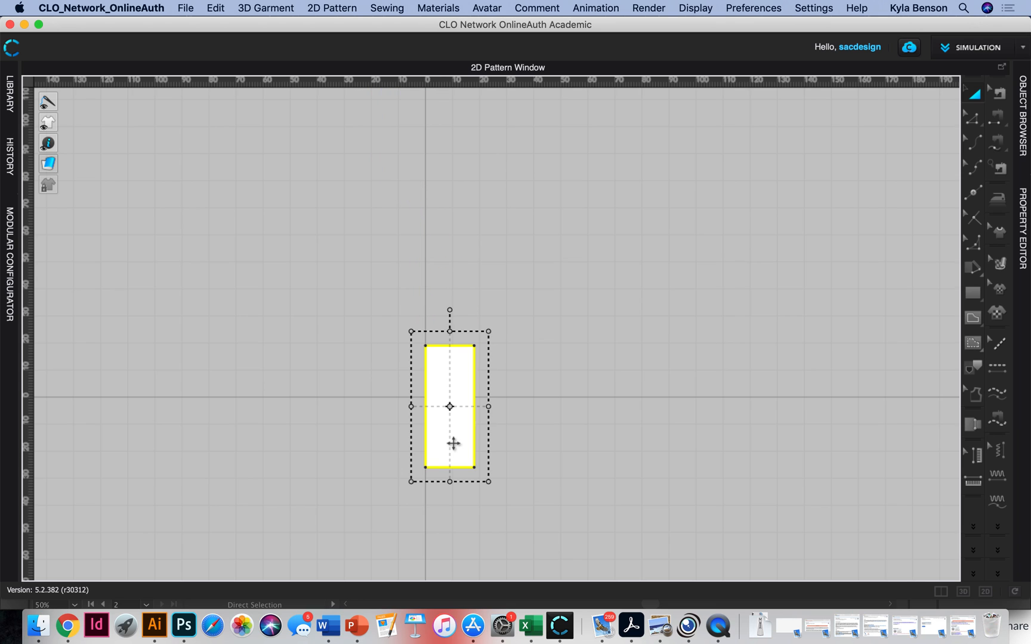
{"action": "scroll", "coordinate": [469, 424], "scroll_direction": "up", "scroll_amount": 5}
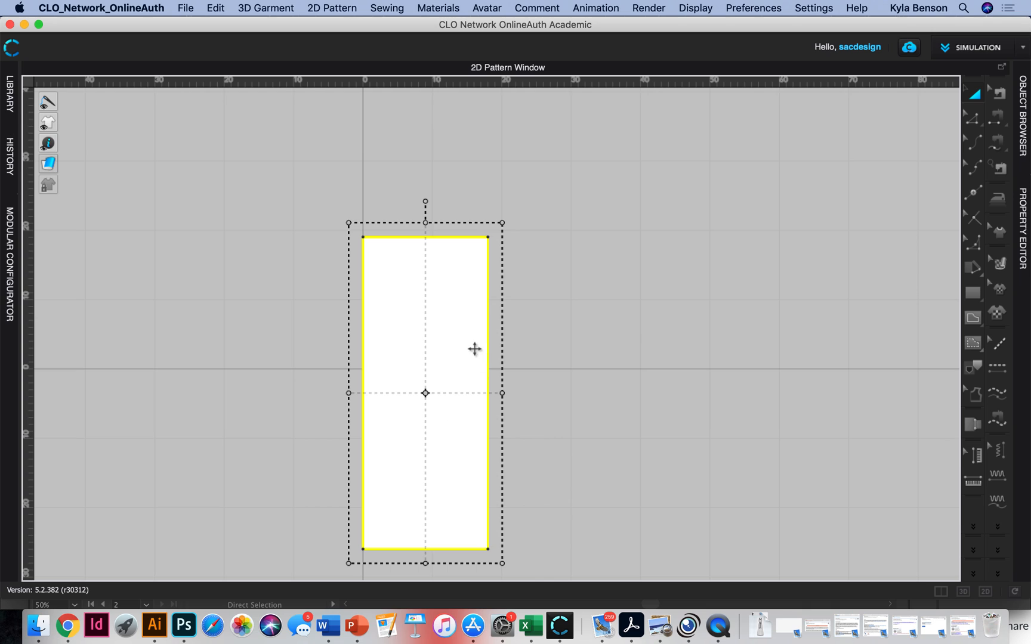
Step: Place a horizontal guideline along the top edge of the rectangle
{"action": "left_click_drag", "start_coordinate": [425, 83], "coordinate": [437, 237]}
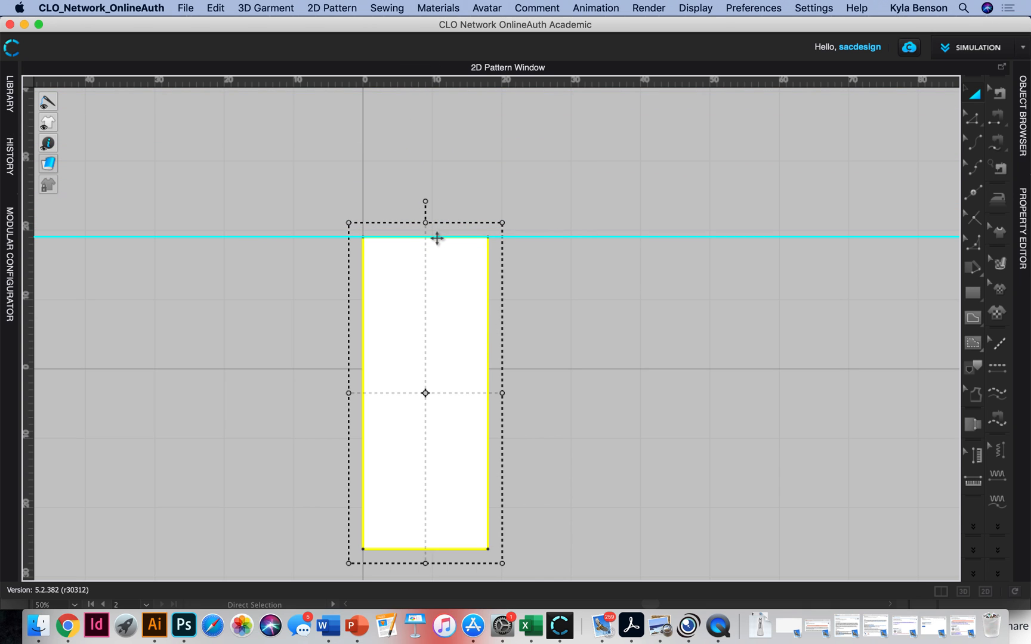
{"action": "right_click", "coordinate": [519, 236]}
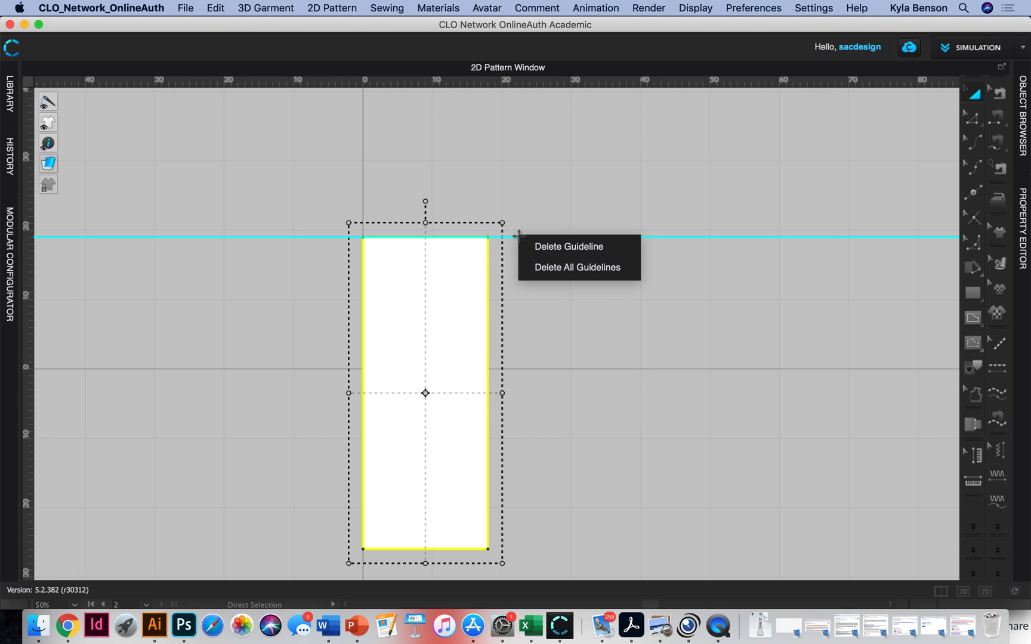
{"action": "left_click", "coordinate": [510, 190]}
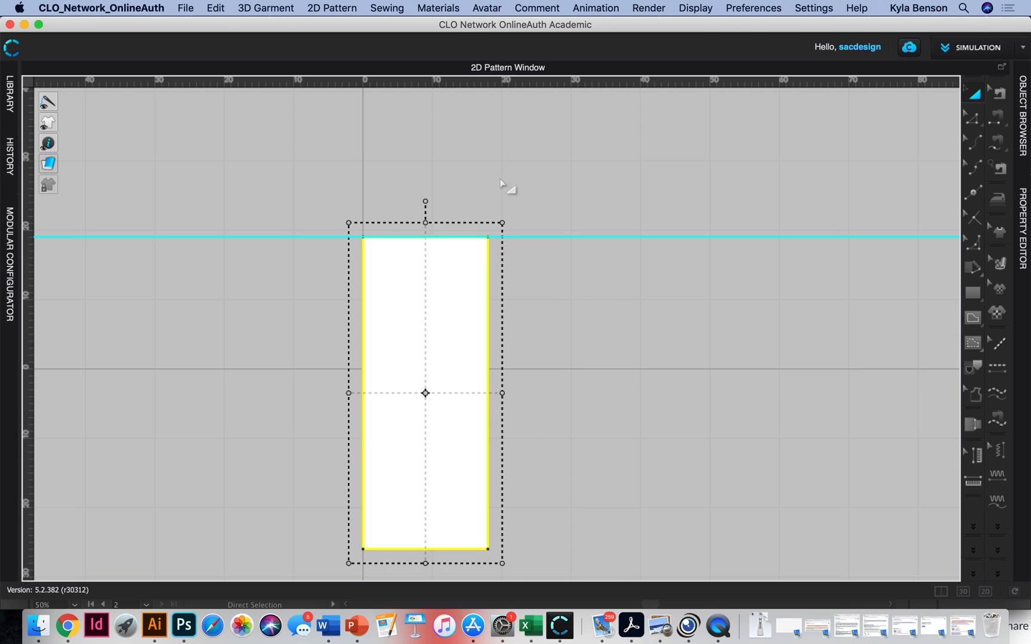
{"action": "left_click", "coordinate": [719, 626]}
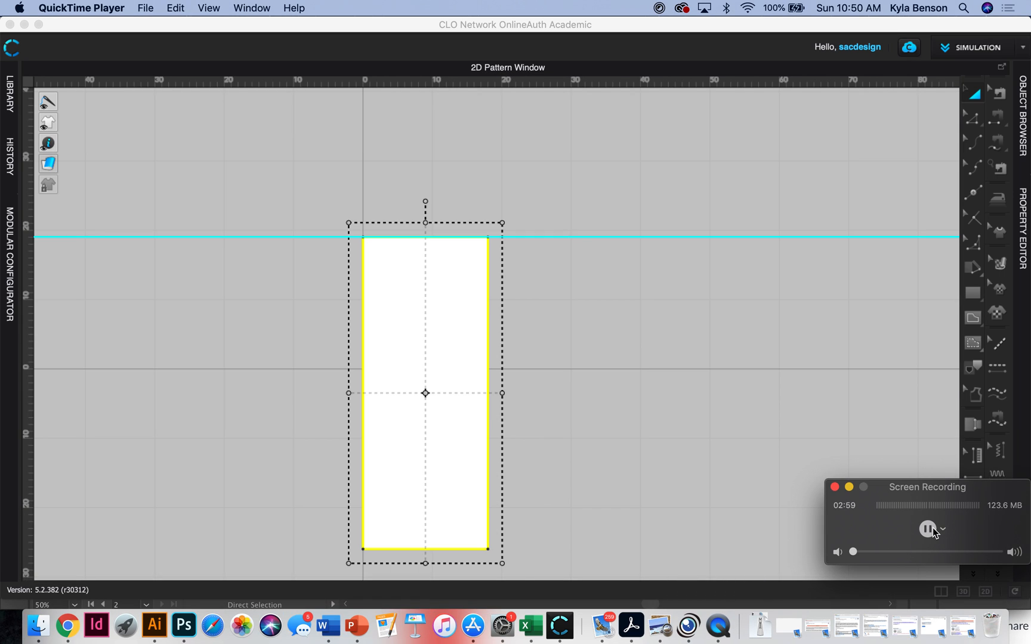
{"action": "left_click_drag", "start_coordinate": [934, 533], "coordinate": [713, 351]}
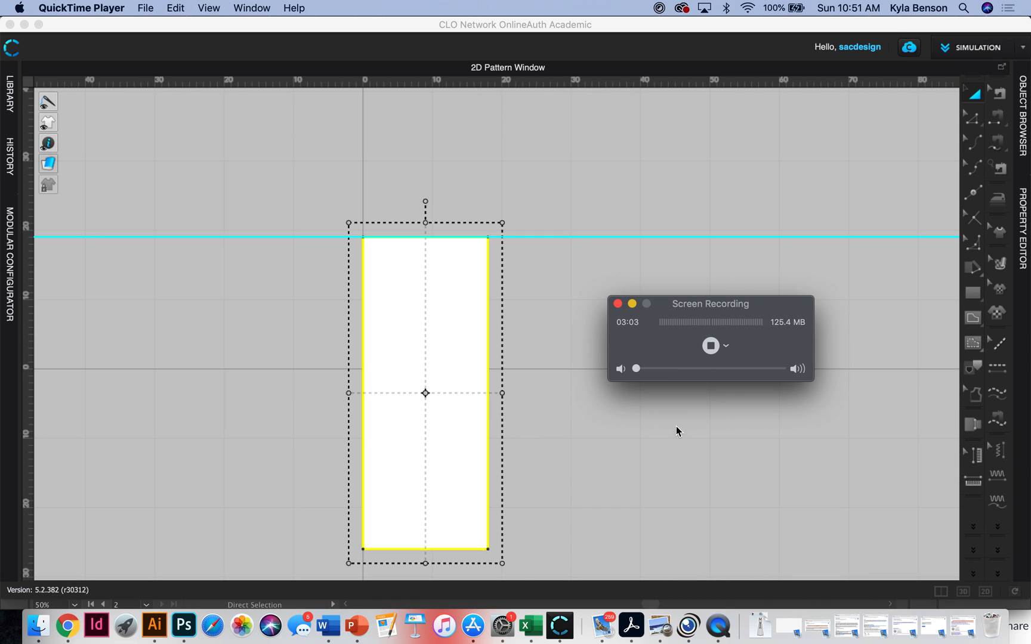
Step: Delete all guidelines in the 2D Pattern Window
{"action": "right_click", "coordinate": [526, 238]}
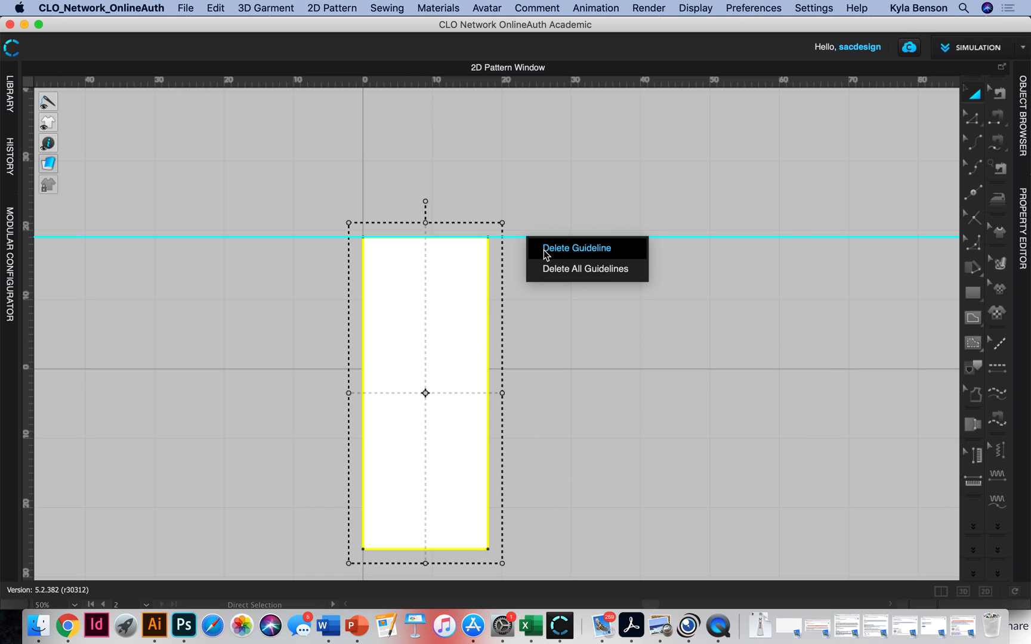
{"action": "left_click", "coordinate": [557, 275]}
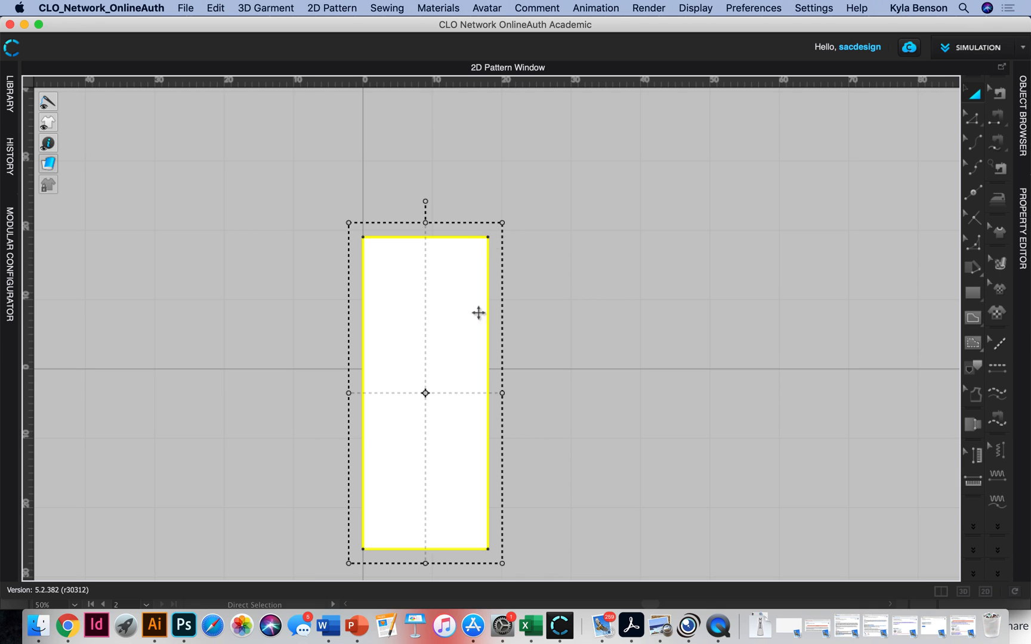
Step: Switch to Illustrator and move the green across-front line straight down to the guide at the front neckline's lowest point
{"action": "left_click", "coordinate": [153, 632]}
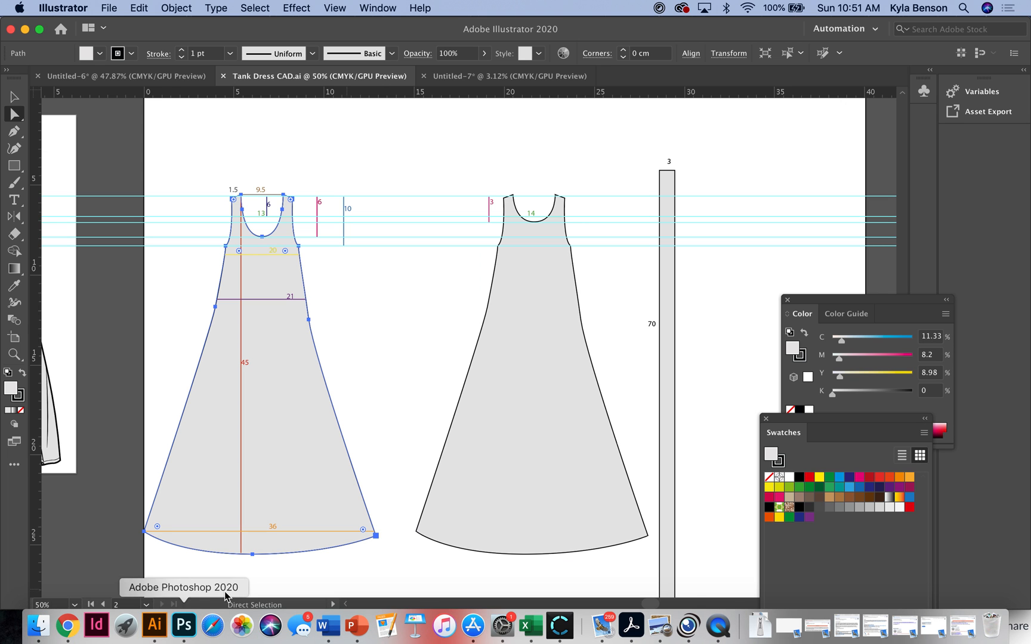
{"action": "key", "text": "z"}
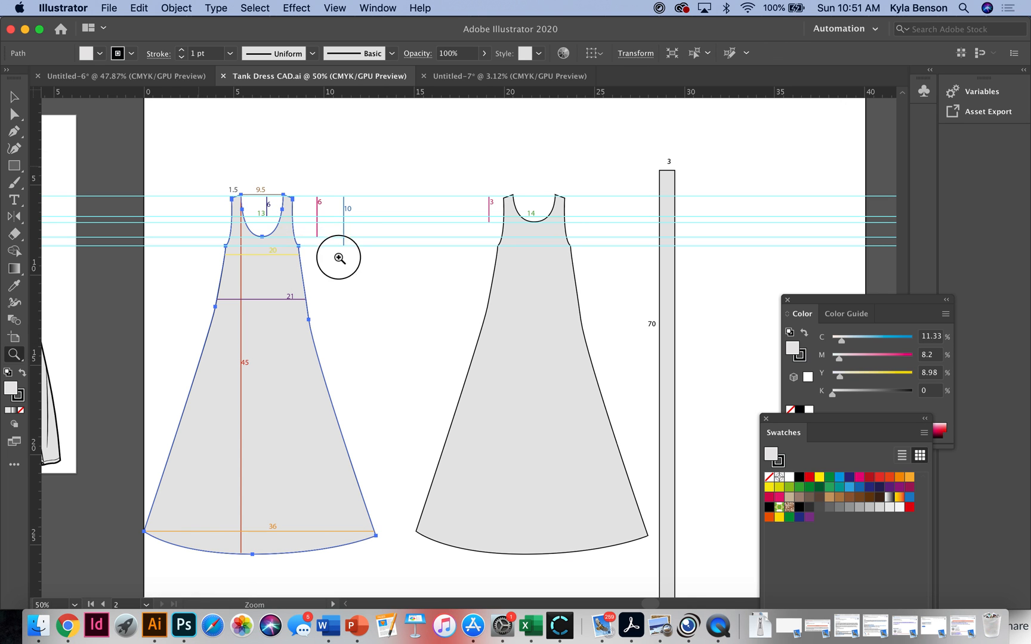
{"action": "left_click_drag", "start_coordinate": [338, 257], "coordinate": [418, 325]}
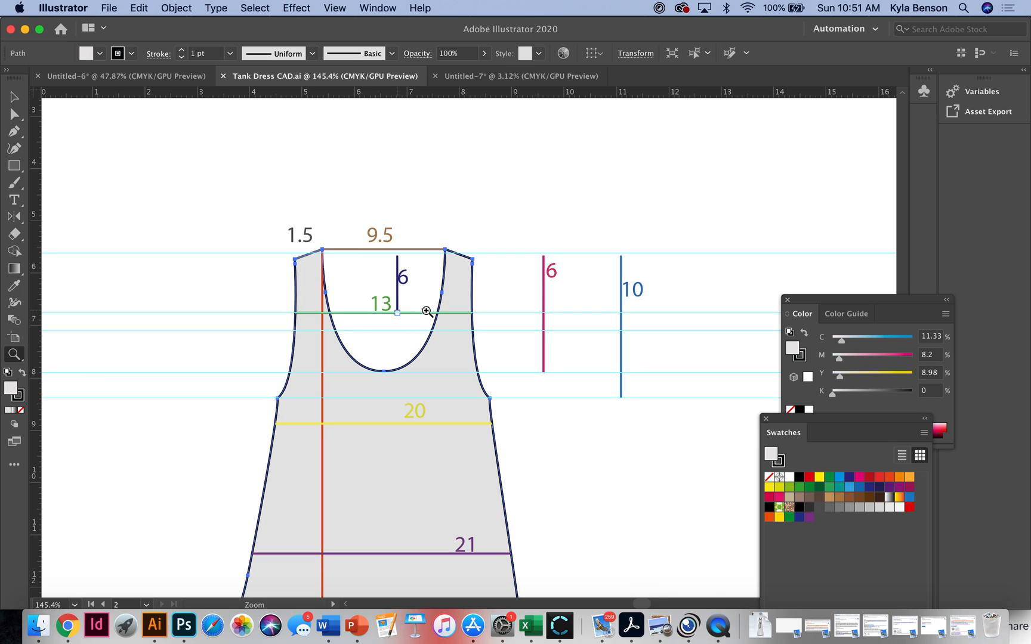
{"action": "key", "text": "a"}
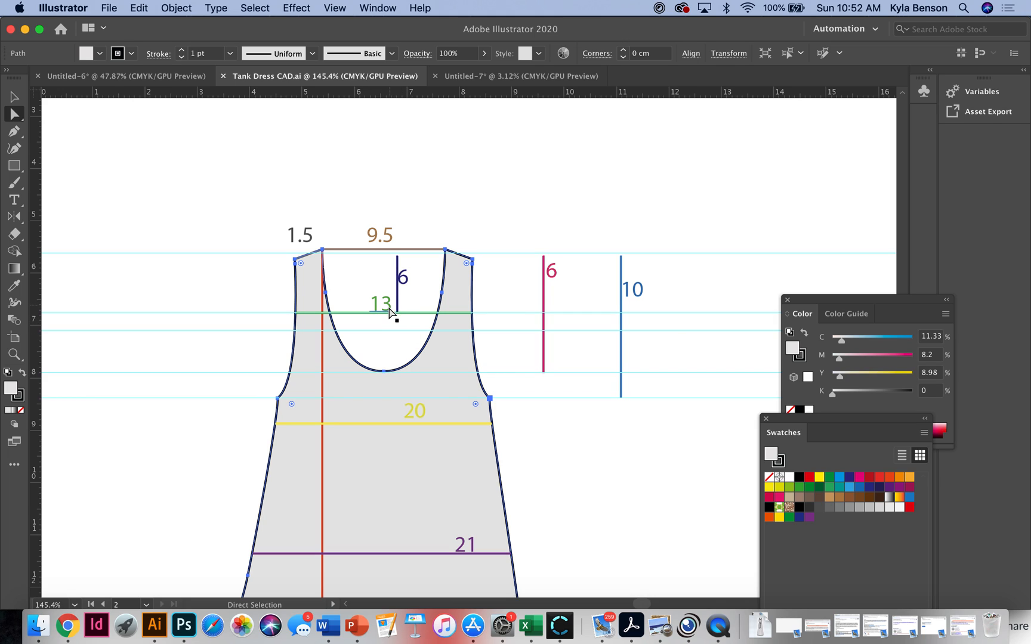
{"action": "left_click", "coordinate": [392, 311]}
{"action": "left_click_drag", "start_coordinate": [417, 314], "coordinate": [424, 373], "text": "shift"}
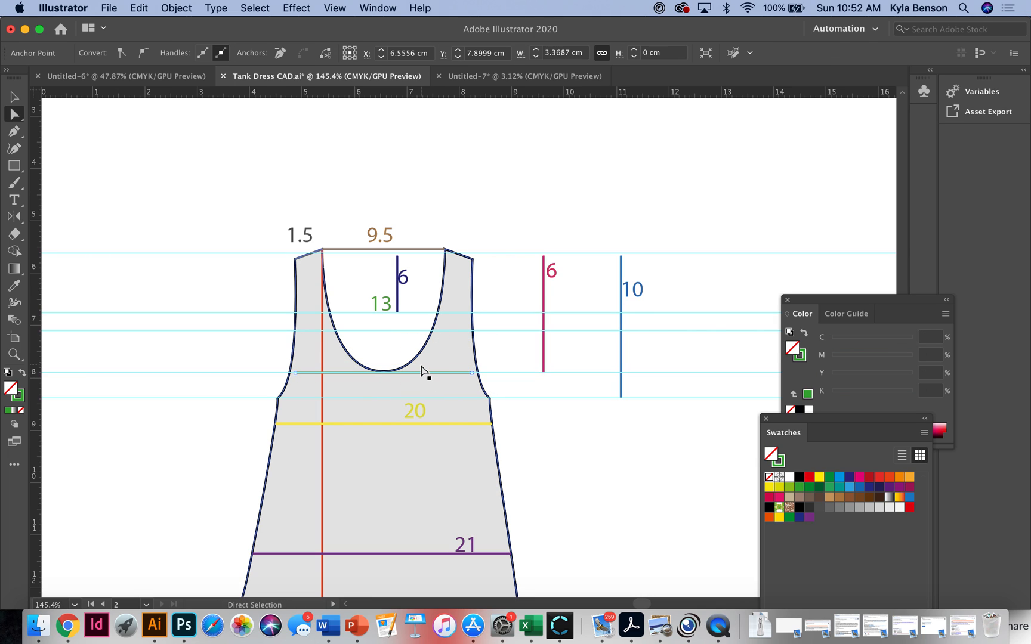
Step: Delete the navy vertical line and its 6 label inside the neckline, and move the green 13 label down to the across-front line
{"action": "left_click", "coordinate": [403, 279]}
{"action": "key", "text": "Delete"}
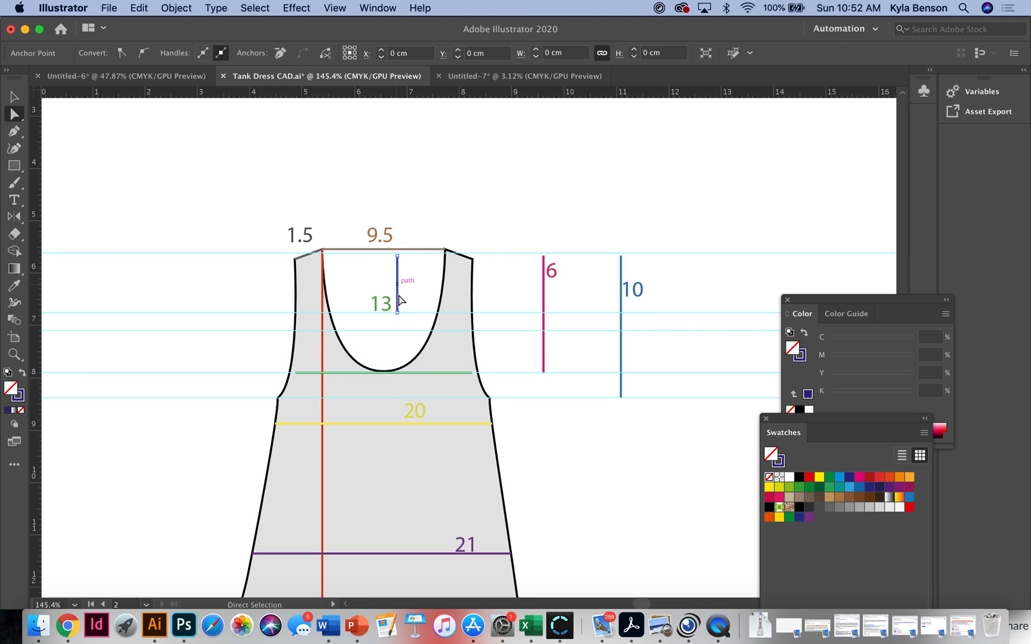
{"action": "left_click", "coordinate": [407, 312]}
{"action": "left_click_drag", "start_coordinate": [384, 315], "coordinate": [444, 364]}
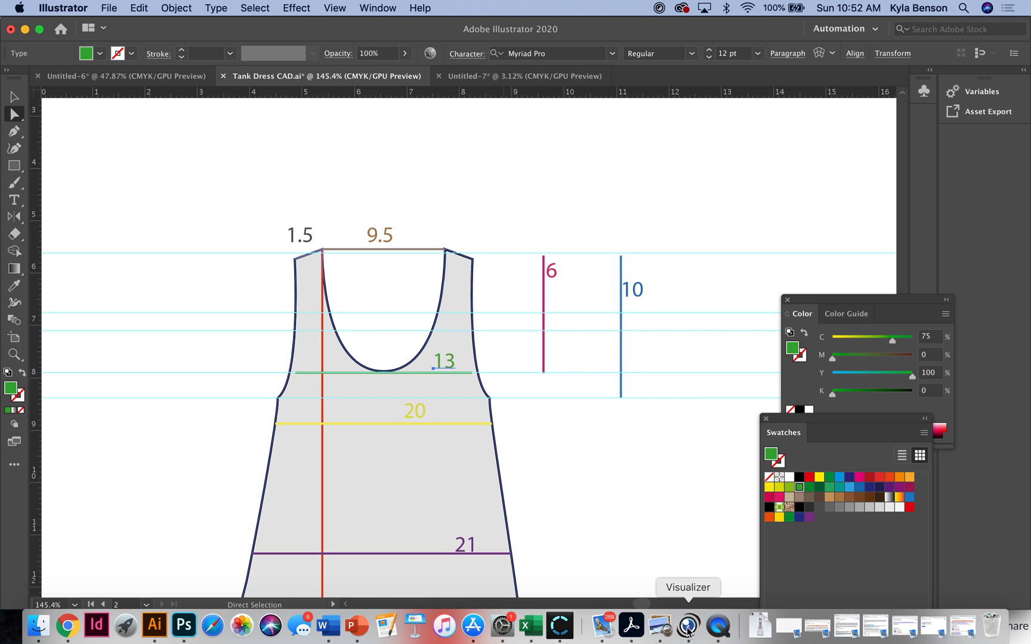
Step: Switch to CLO and offset the rectangle's top edge 6 in downward as an internal line
{"action": "left_click", "coordinate": [560, 625]}
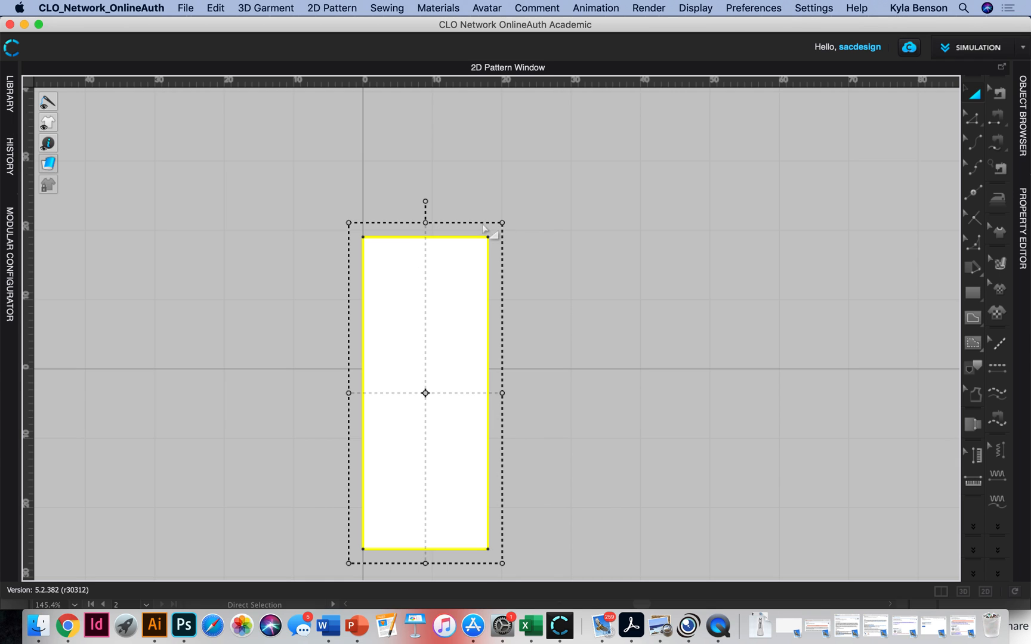
{"action": "left_click", "coordinate": [463, 200]}
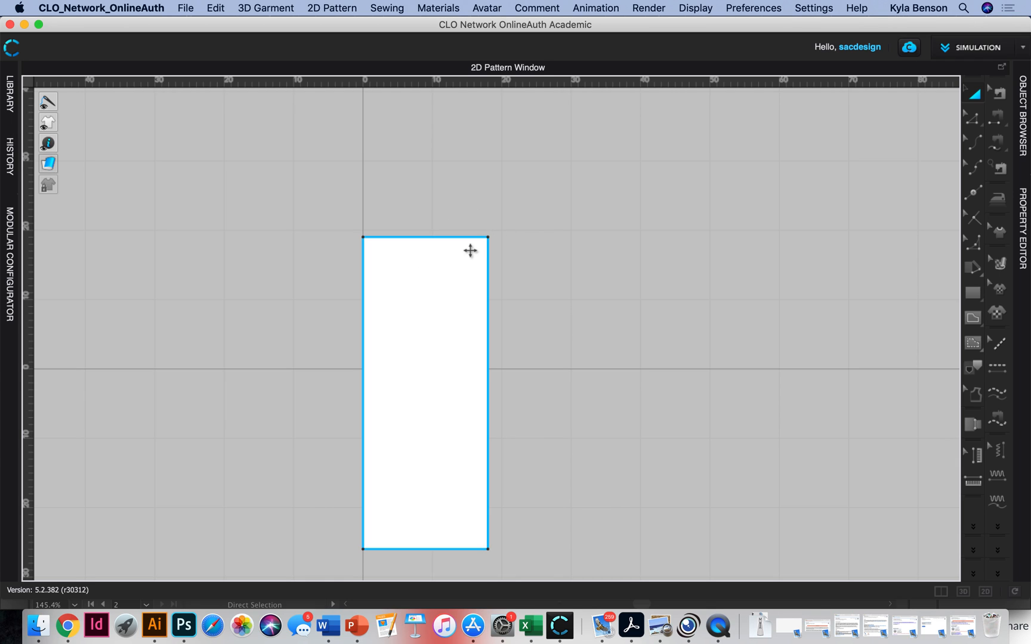
{"action": "key", "text": "z"}
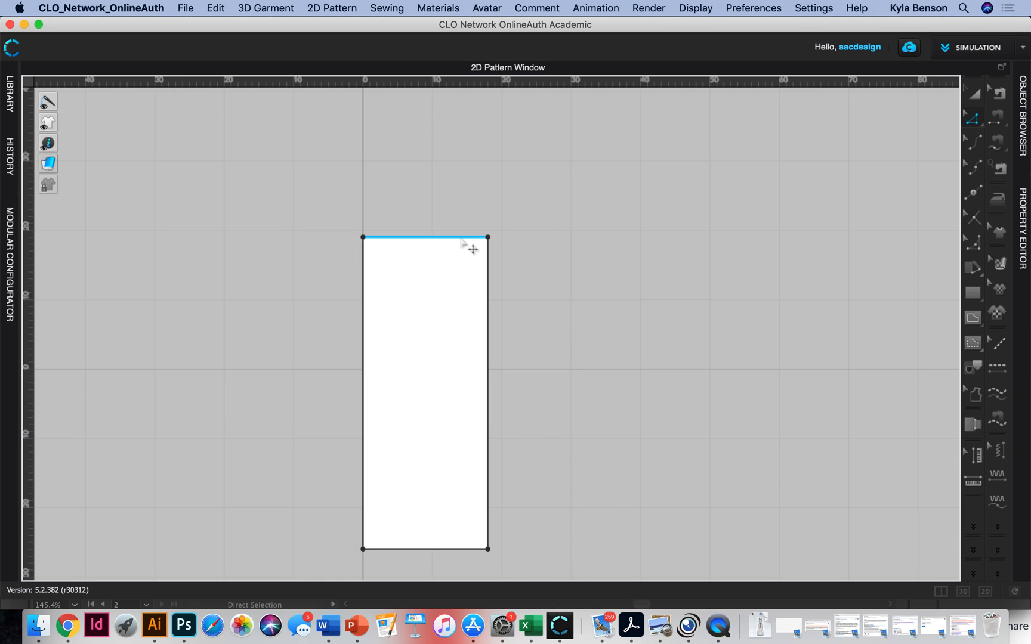
{"action": "left_click", "coordinate": [461, 240]}
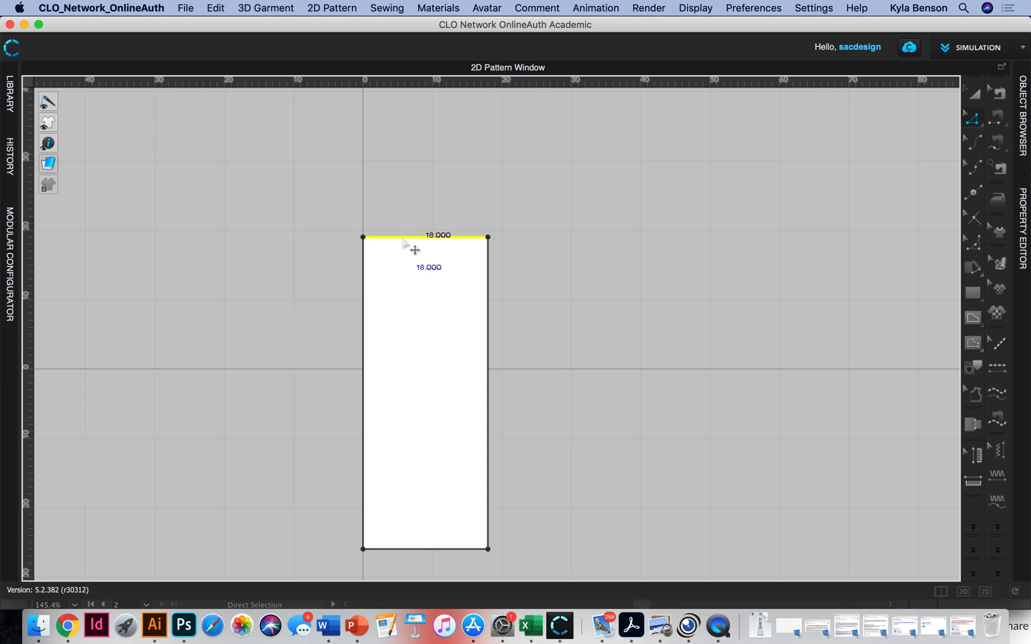
{"action": "right_click", "coordinate": [404, 241]}
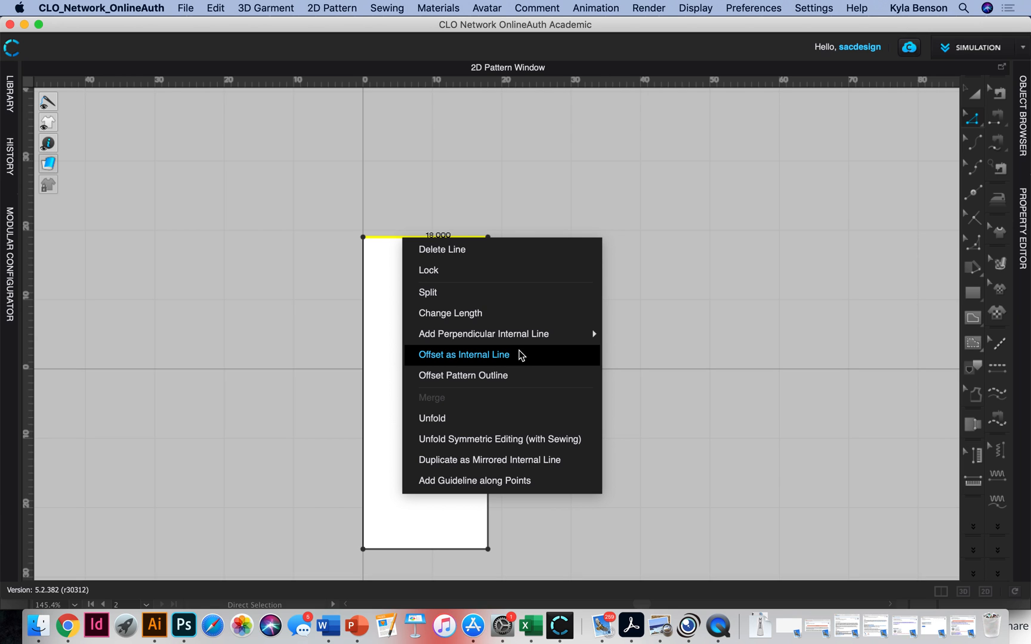
{"action": "left_click", "coordinate": [521, 356]}
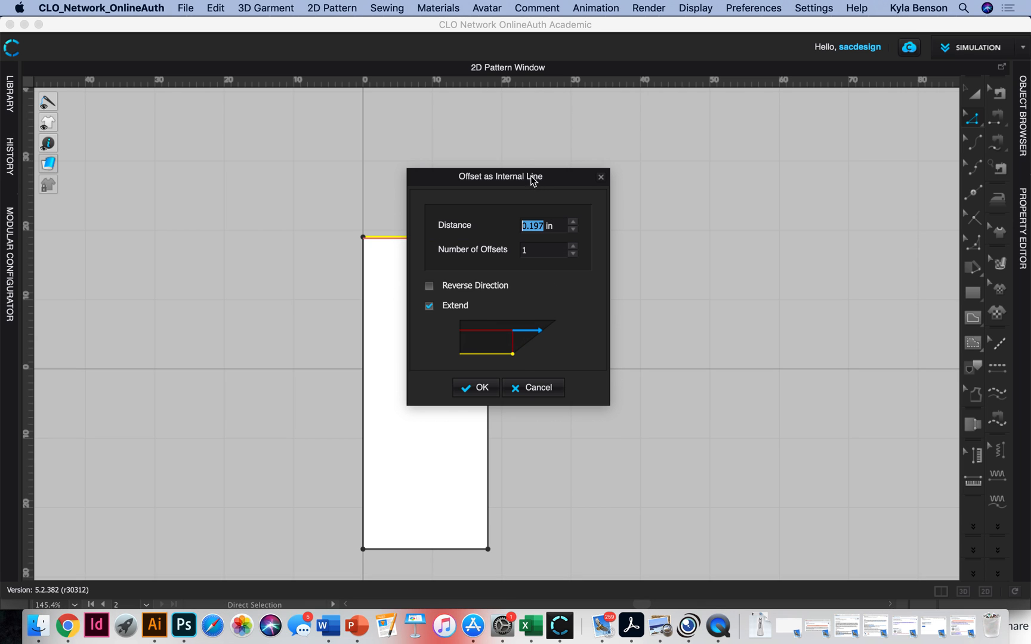
{"action": "left_click_drag", "start_coordinate": [533, 181], "coordinate": [702, 161]}
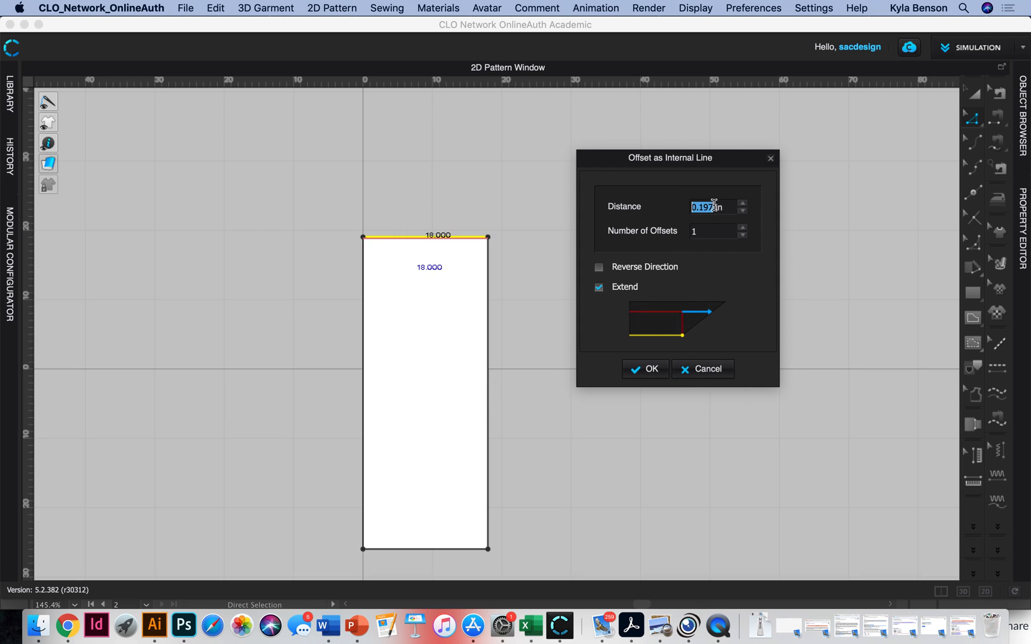
{"action": "type", "text": "6"}
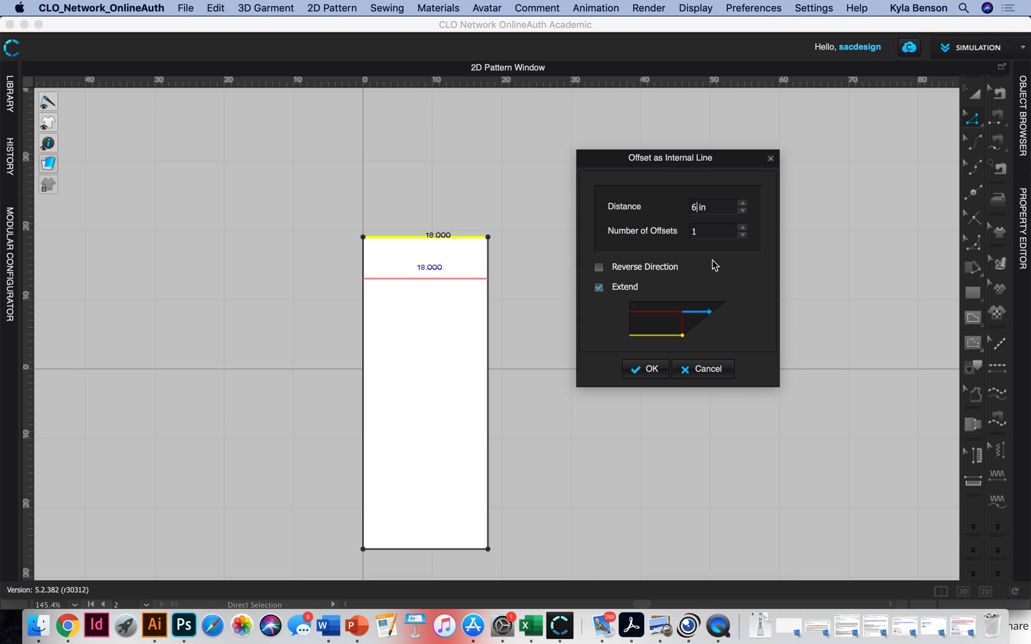
{"action": "left_click", "coordinate": [649, 370]}
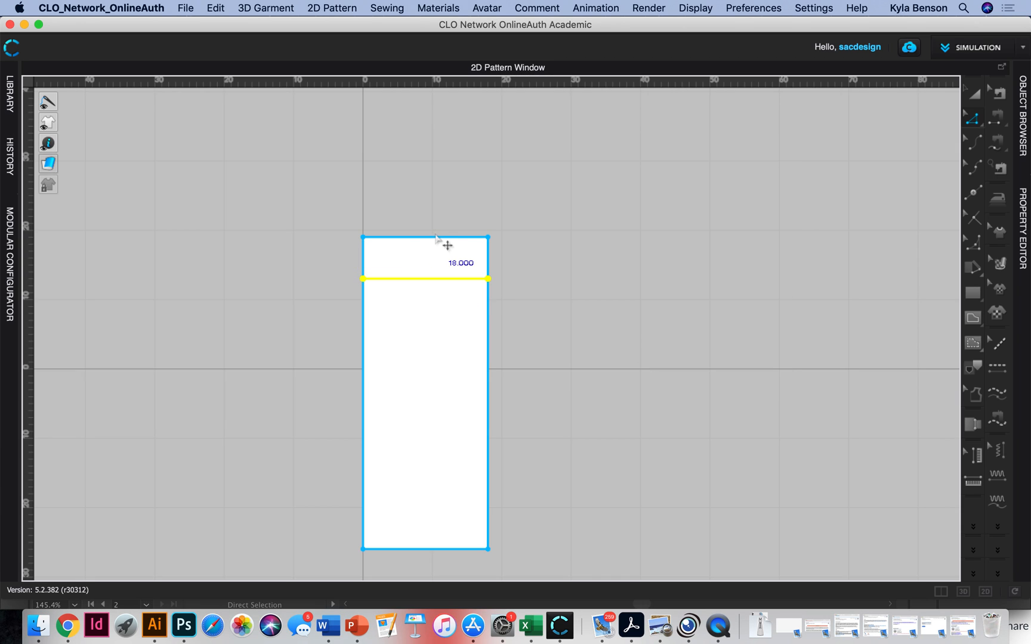
Step: Offset the rectangle's top edge 10 in downward as a second internal line
{"action": "left_click", "coordinate": [438, 237]}
{"action": "right_click", "coordinate": [440, 237]}
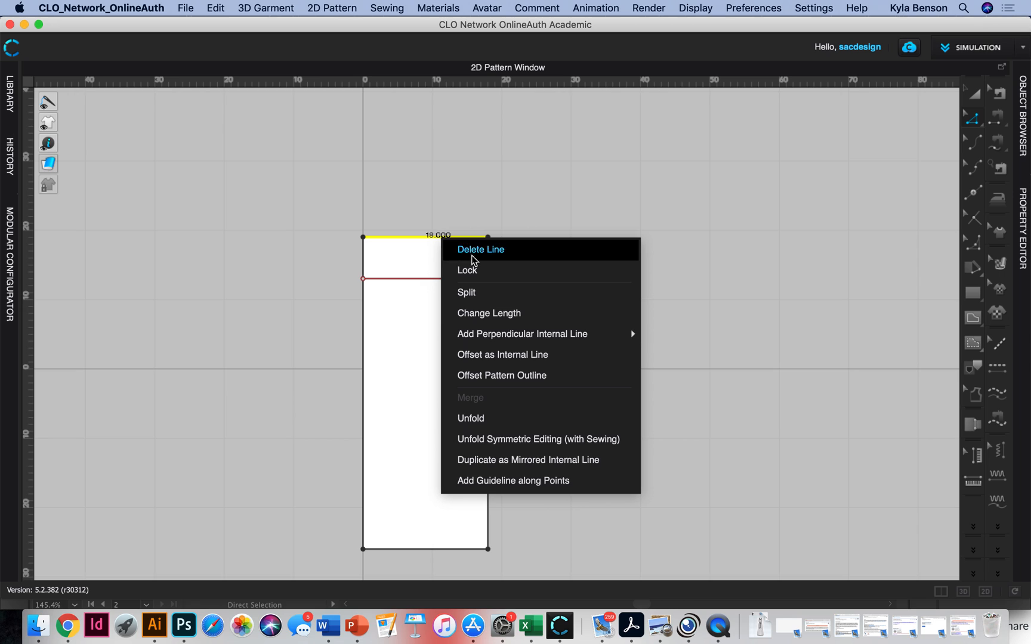
{"action": "left_click", "coordinate": [555, 354]}
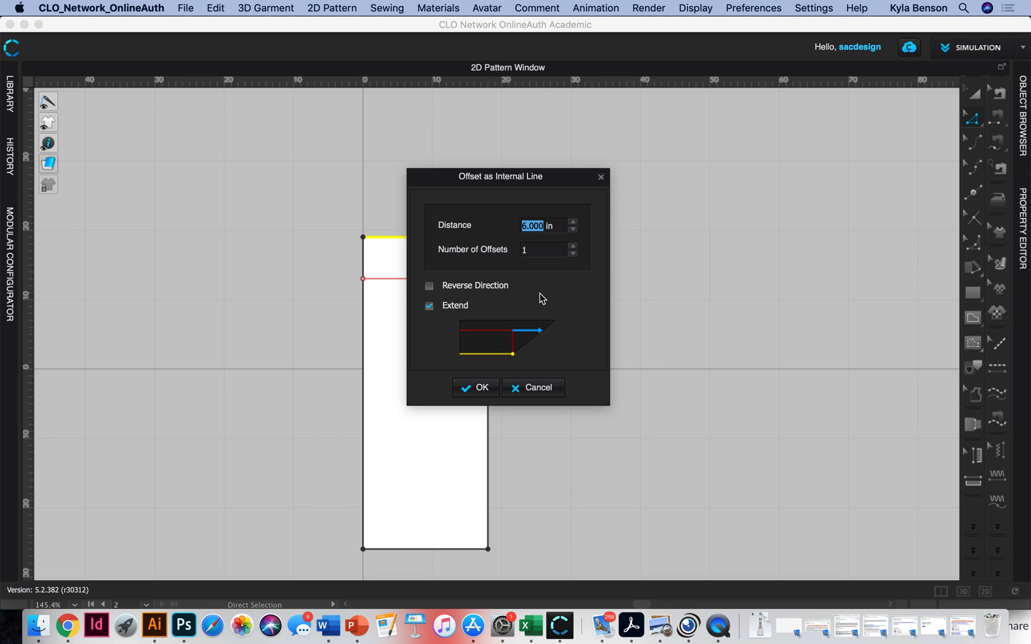
{"action": "type", "text": "18"}
{"action": "key", "text": "Return"}
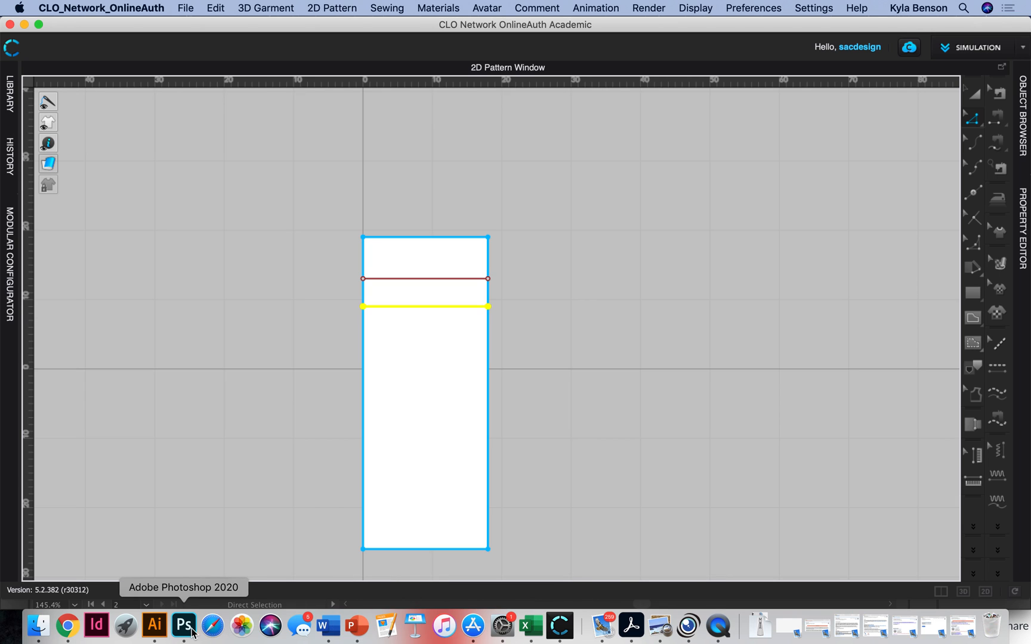
Step: Check the flat's measurements in Illustrator, and in CLO split the rectangle's top edge 4.25 in from its right end
{"action": "left_click", "coordinate": [156, 627]}
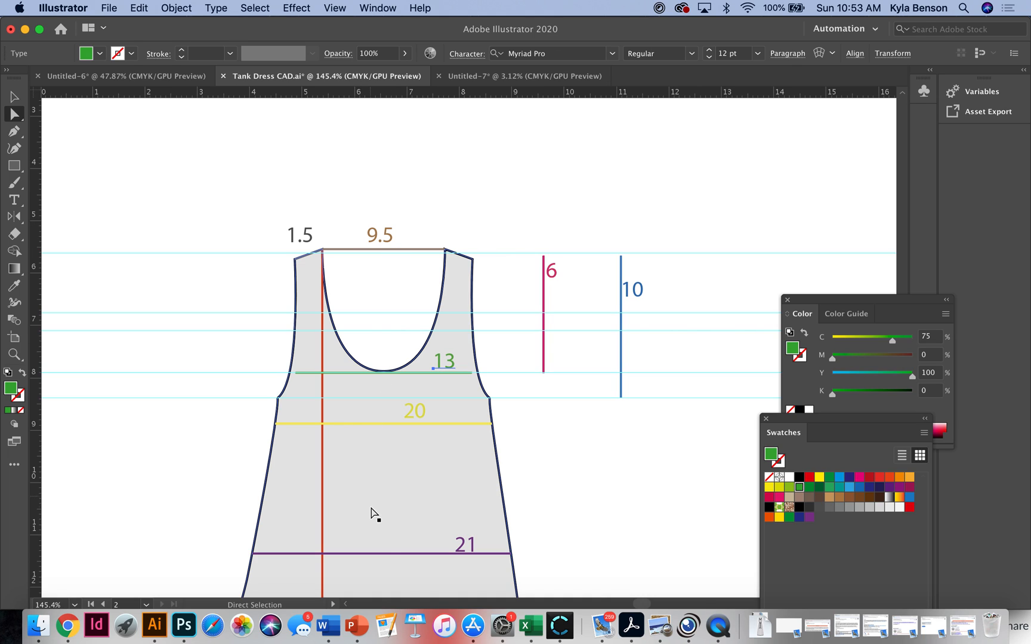
{"action": "left_click", "coordinate": [560, 625]}
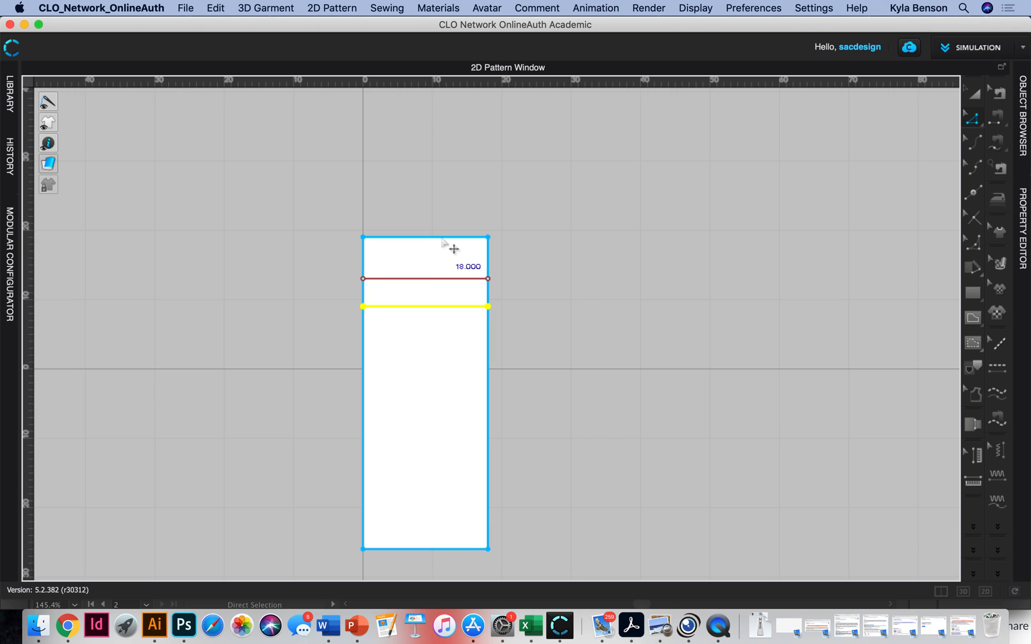
{"action": "left_click", "coordinate": [973, 197]}
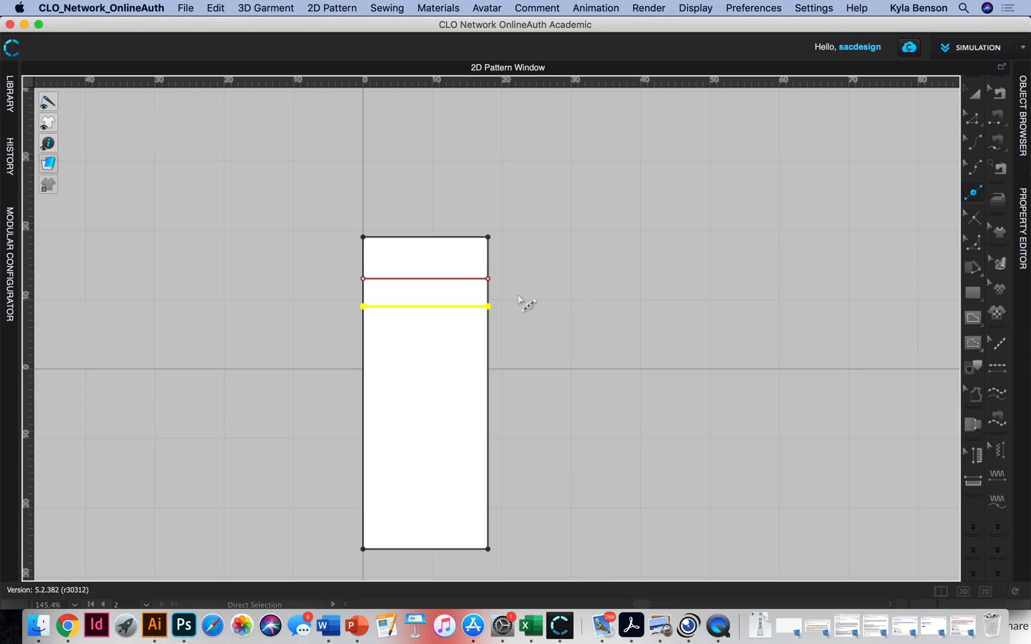
{"action": "left_click", "coordinate": [460, 237]}
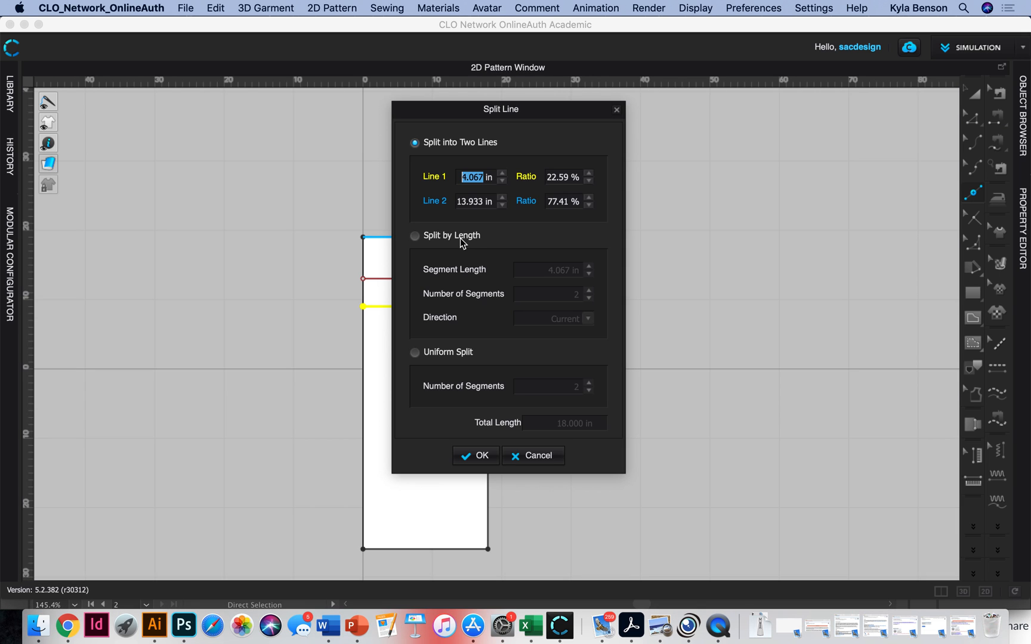
{"action": "type", "text": "4"}
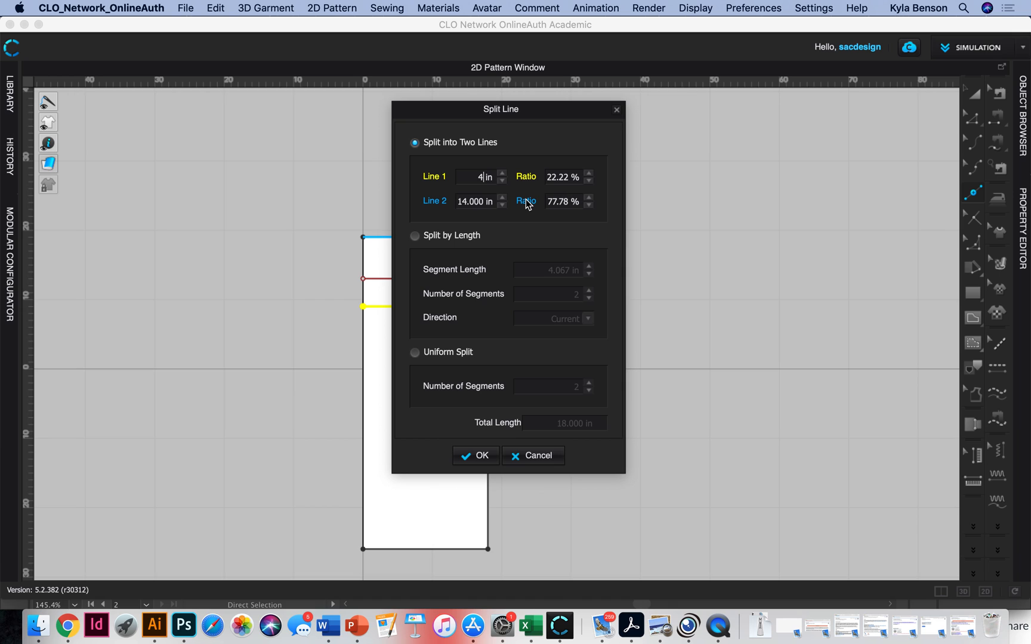
{"action": "type", "text": ".25"}
{"action": "left_click", "coordinate": [465, 456]}
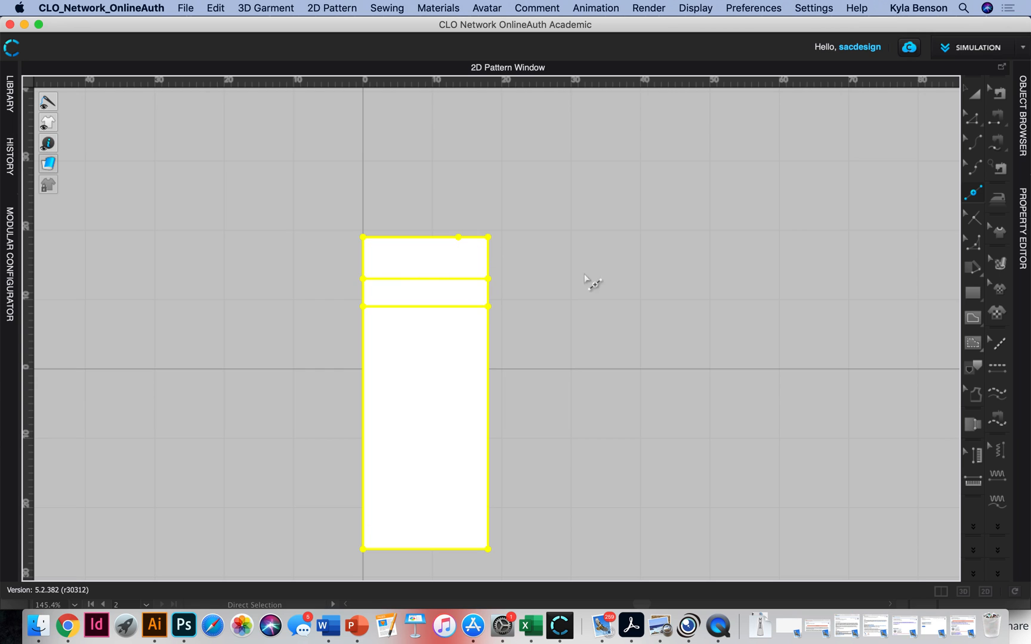
Step: Try moving the rectangle's upper right corner point inward with Edit Pattern and undo the move
{"action": "left_click", "coordinate": [974, 128]}
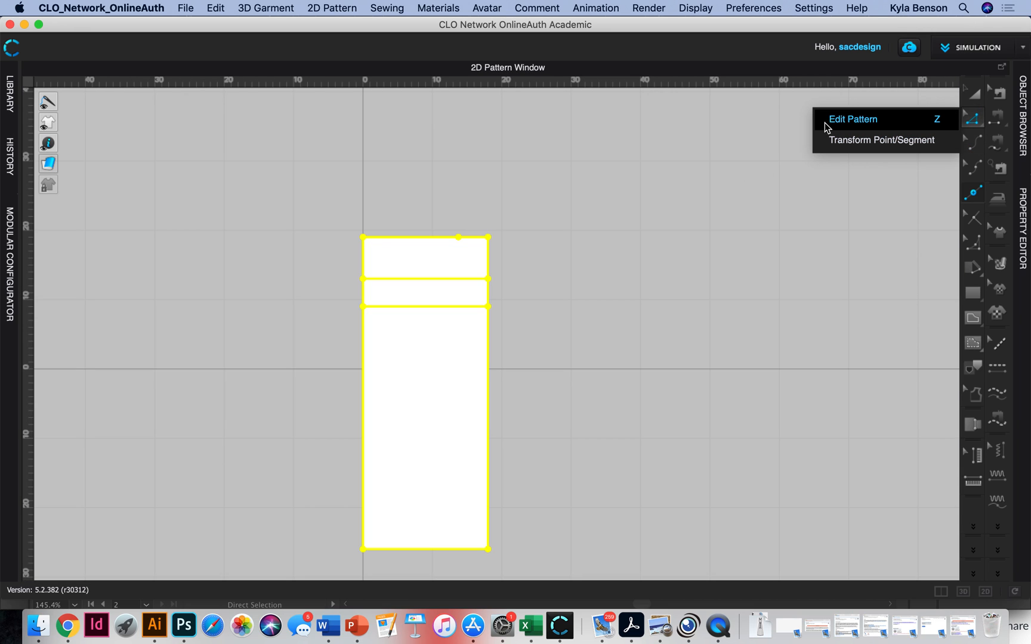
{"action": "left_click", "coordinate": [843, 121]}
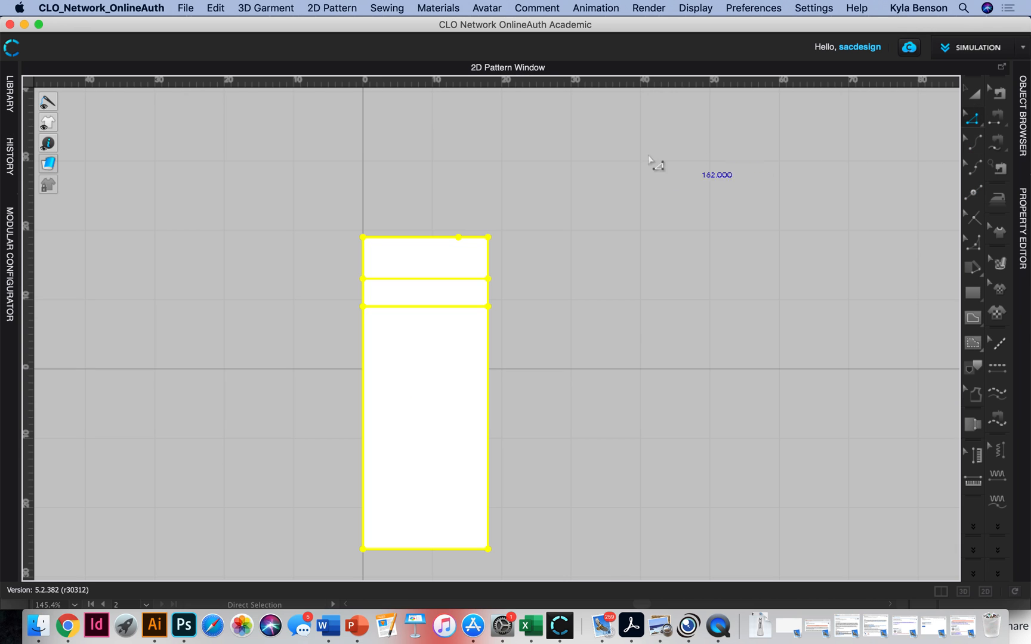
{"action": "left_click", "coordinate": [489, 238]}
{"action": "left_click_drag", "start_coordinate": [488, 237], "coordinate": [481, 253]}
{"action": "key", "text": "super+z"}
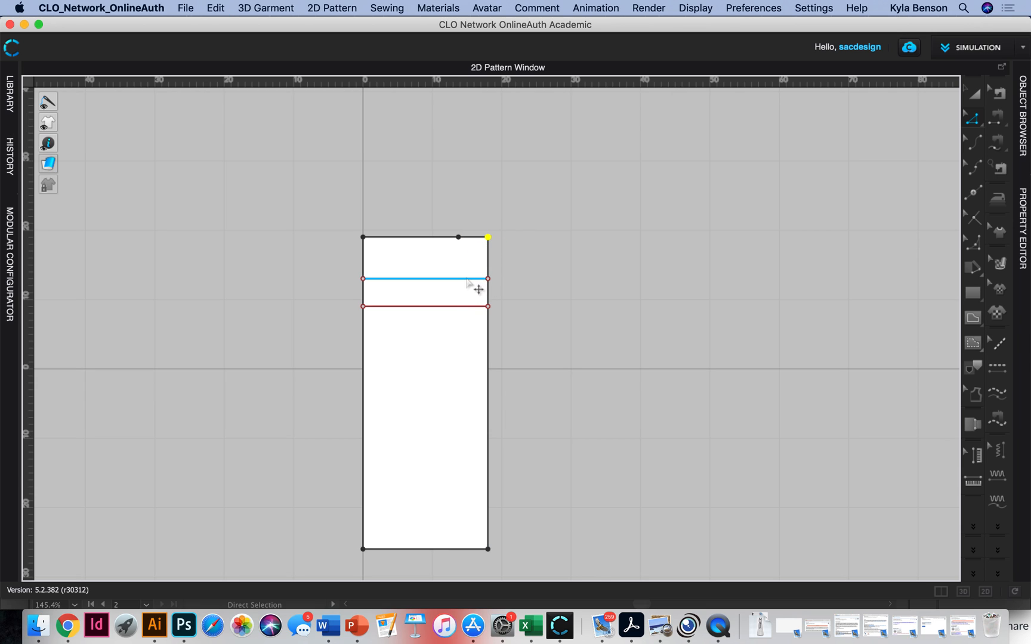
Step: Extend or trim both internal lines to the pattern outline and add points where they meet it
{"action": "left_click", "coordinate": [463, 278]}
{"action": "left_click", "coordinate": [458, 306], "text": "shift"}
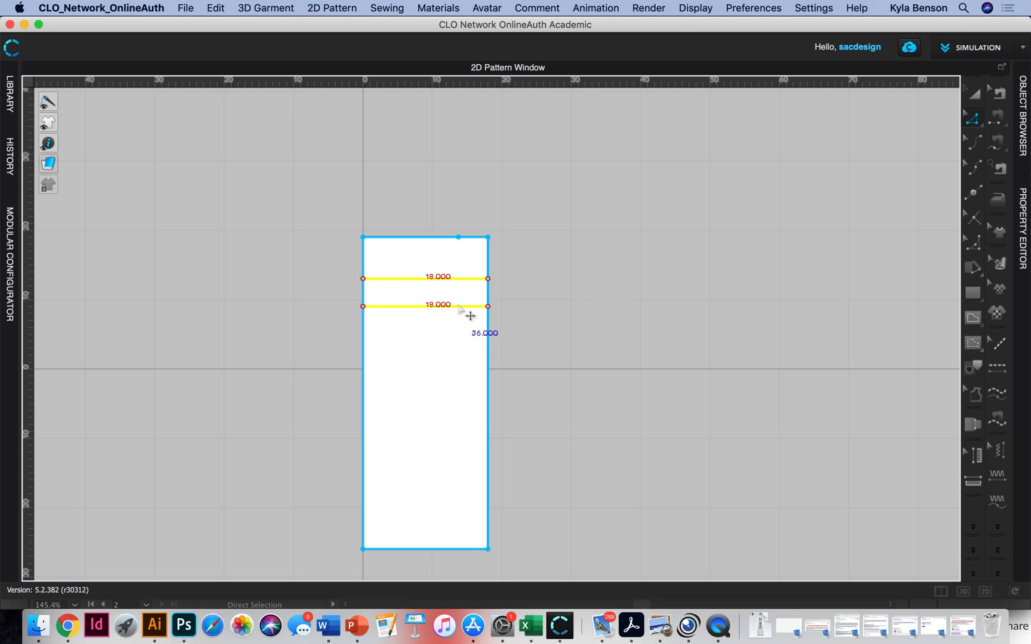
{"action": "right_click", "coordinate": [458, 306]}
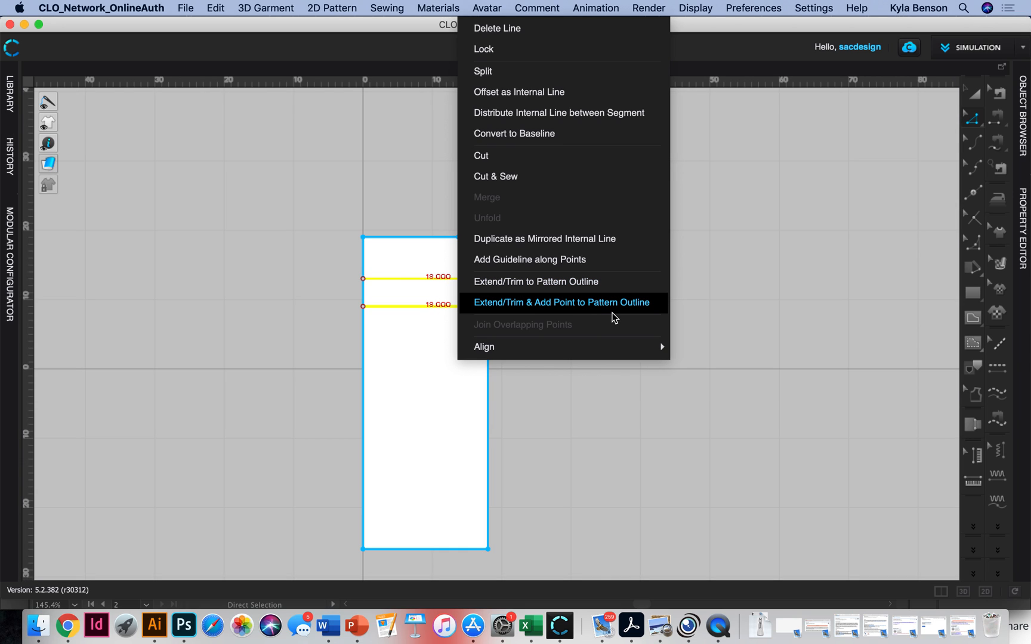
{"action": "left_click", "coordinate": [612, 311]}
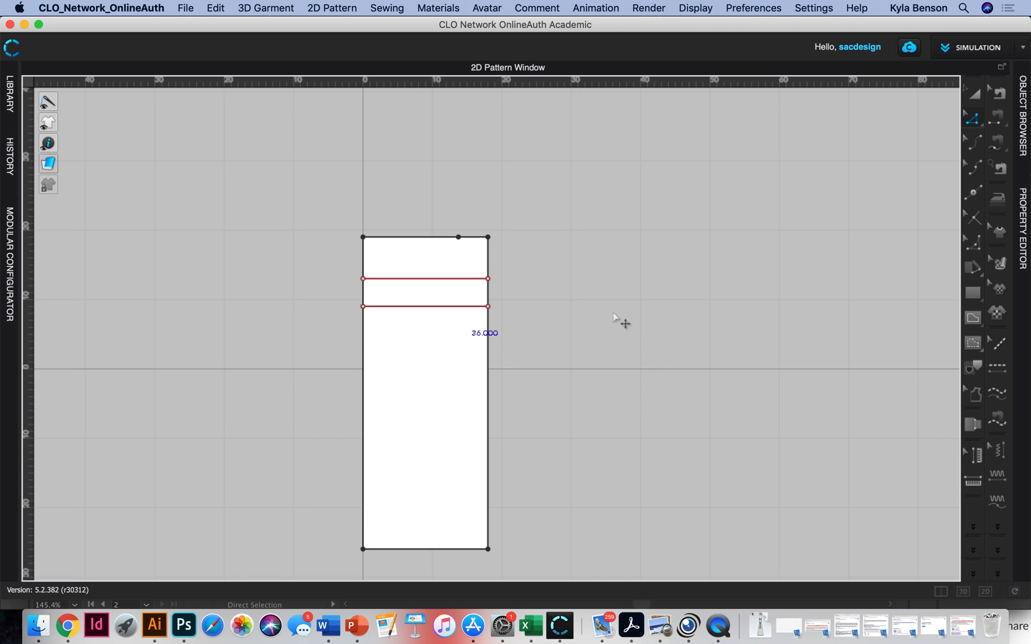
Step: Move the upper right corner point inward below the split point and convert it to a curve point, shaping the armhole
{"action": "left_click", "coordinate": [488, 237]}
{"action": "left_click_drag", "start_coordinate": [489, 238], "coordinate": [463, 267]}
{"action": "right_click", "coordinate": [463, 267]}
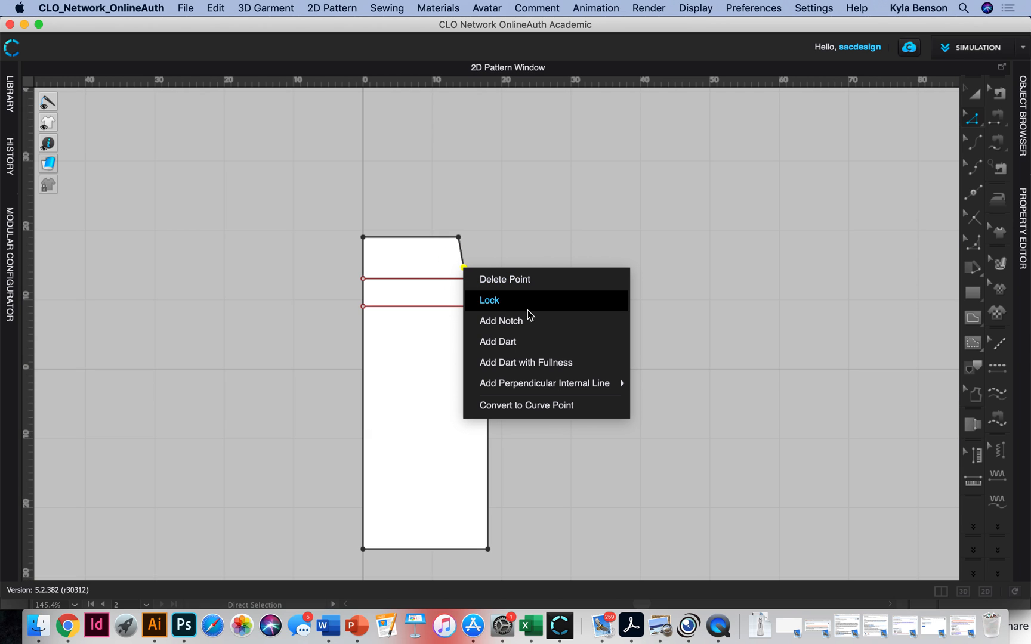
{"action": "left_click", "coordinate": [555, 406]}
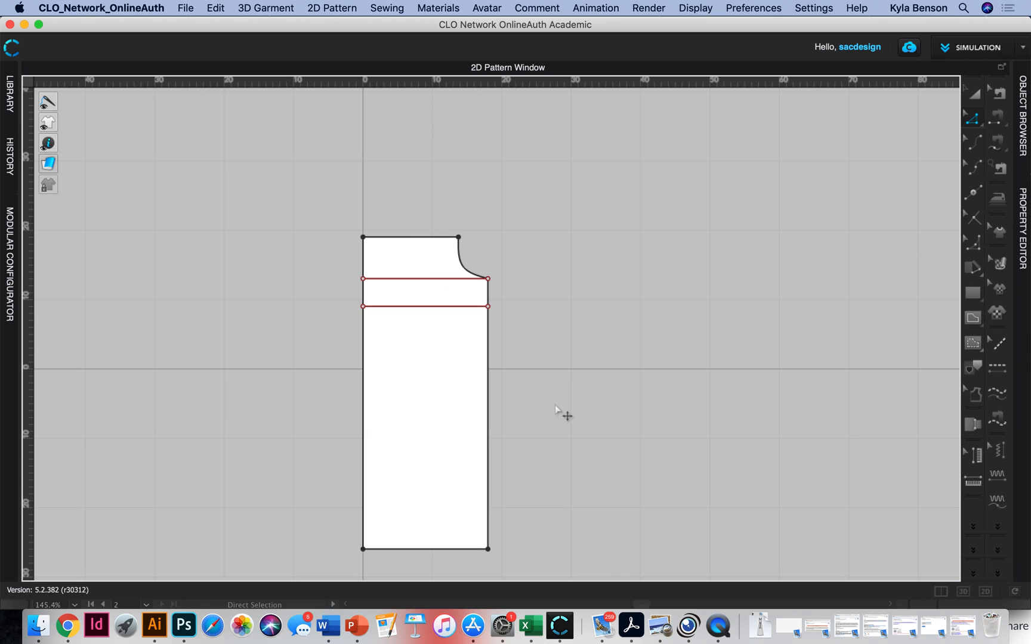
Step: Deepen the lower part of the armhole curve with Edit Curvature so it meets the upper internal line more flatly
{"action": "left_click", "coordinate": [463, 265]}
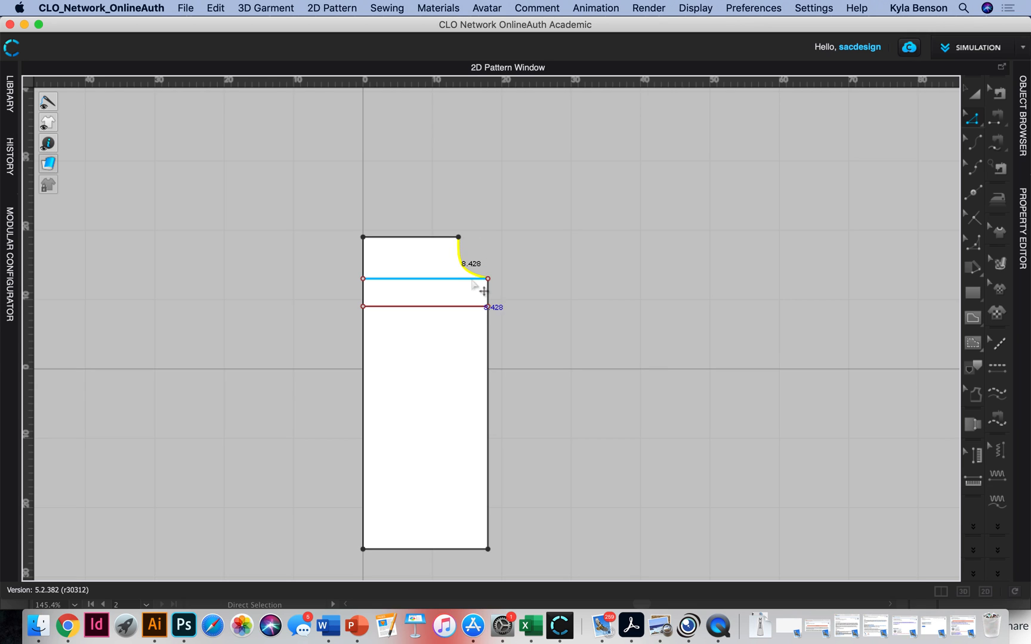
{"action": "left_click", "coordinate": [975, 146]}
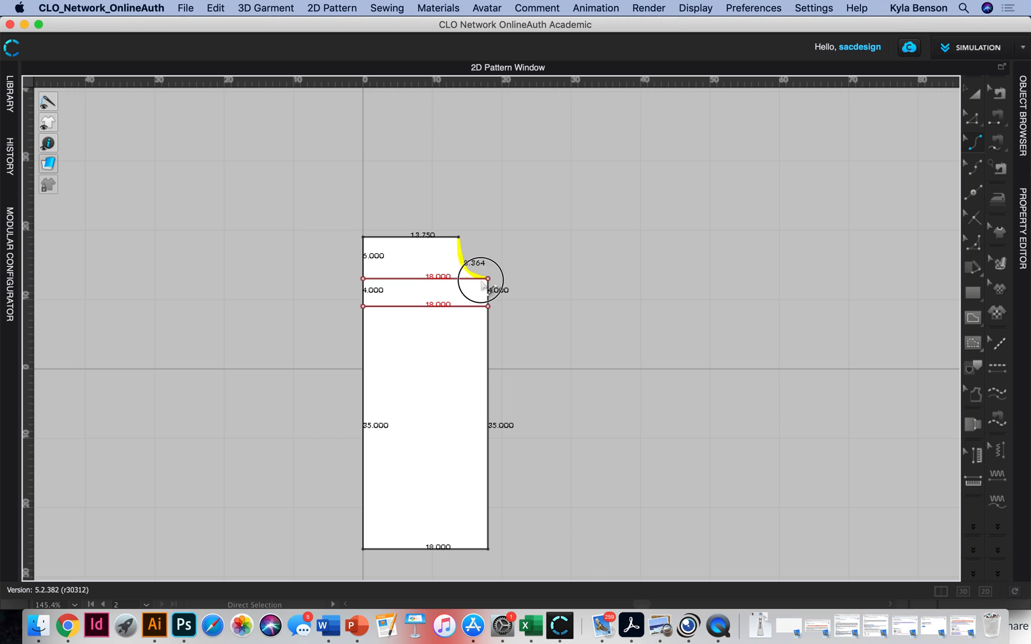
{"action": "mouse_move", "coordinate": [482, 284]}
{"action": "left_mouse_down"}
{"action": "mouse_move", "coordinate": [460, 269]}
{"action": "mouse_move", "coordinate": [478, 274]}
{"action": "left_mouse_up"}
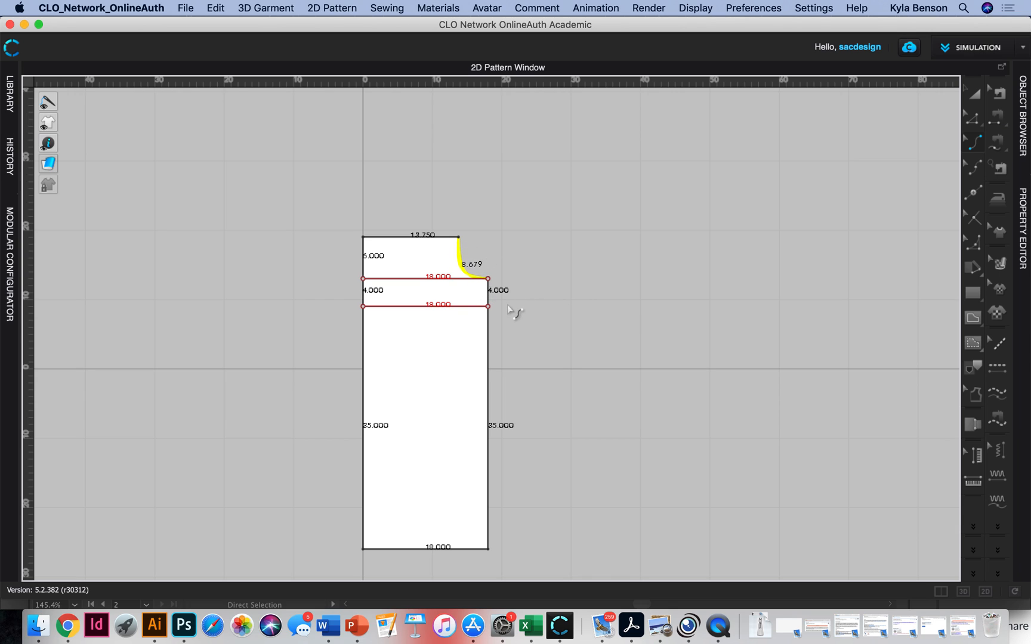
{"action": "left_click", "coordinate": [525, 260]}
{"action": "key", "text": "a"}
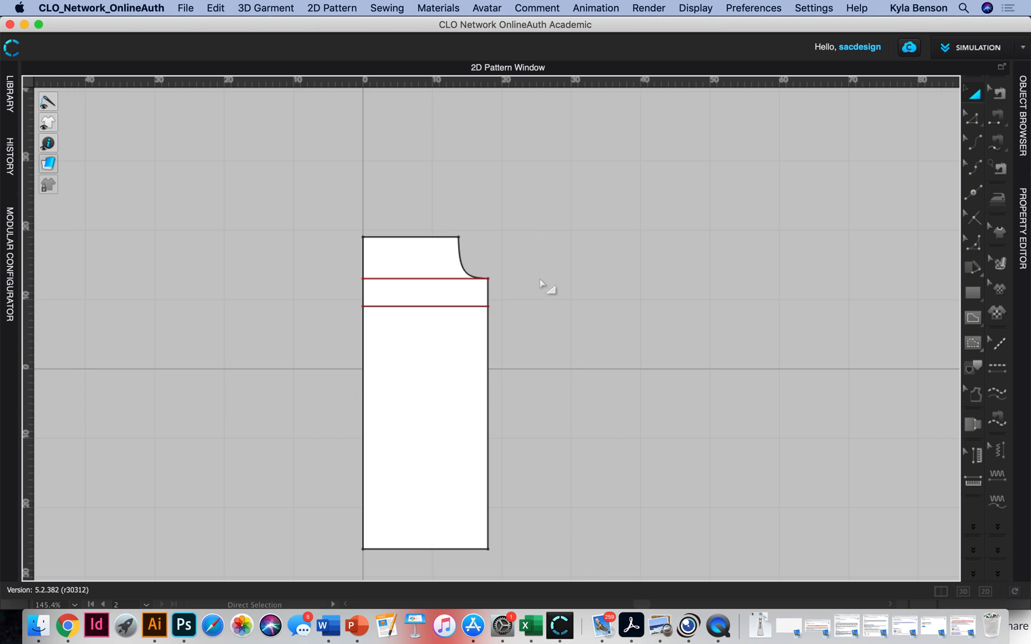
Step: Split the pattern's top edge into two lines with the first 1.5 in long, measured from the armhole corner, marking the shoulder width
{"action": "left_click", "coordinate": [463, 256]}
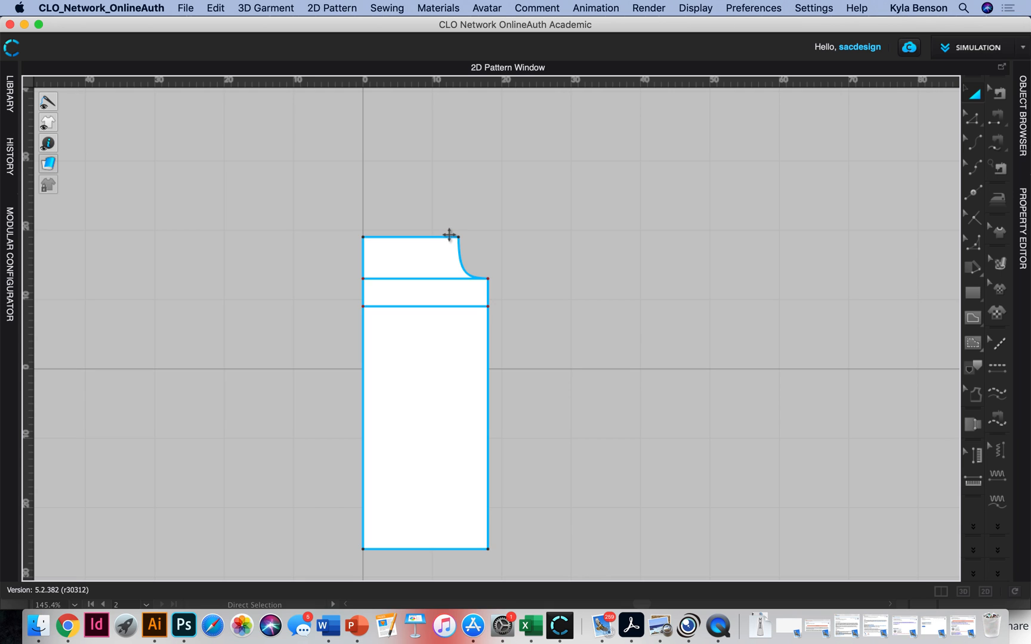
{"action": "left_click", "coordinate": [484, 244]}
{"action": "left_click", "coordinate": [973, 117]}
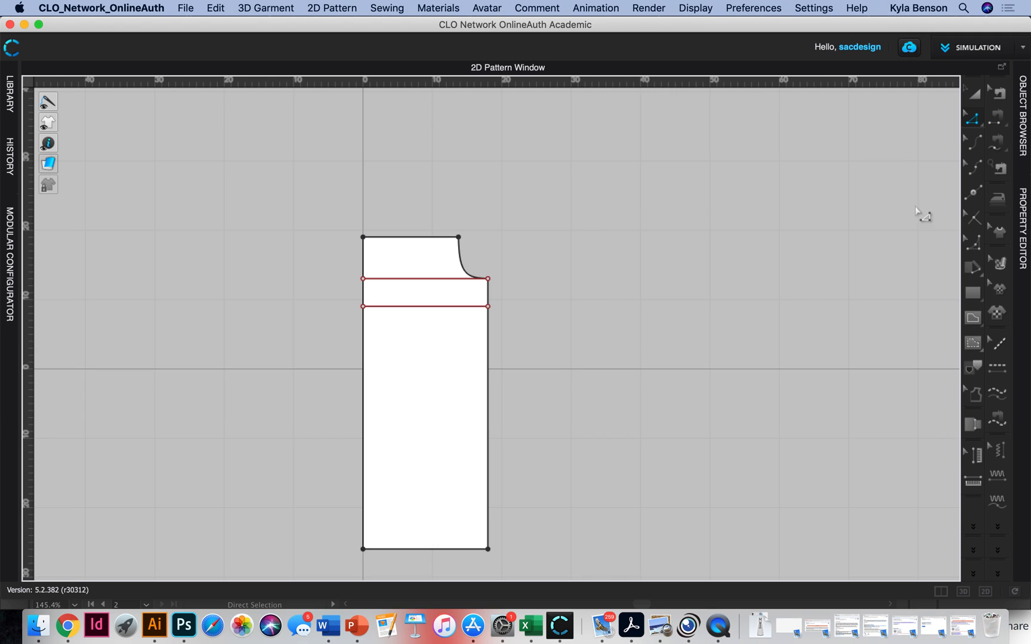
{"action": "left_click", "coordinate": [973, 192]}
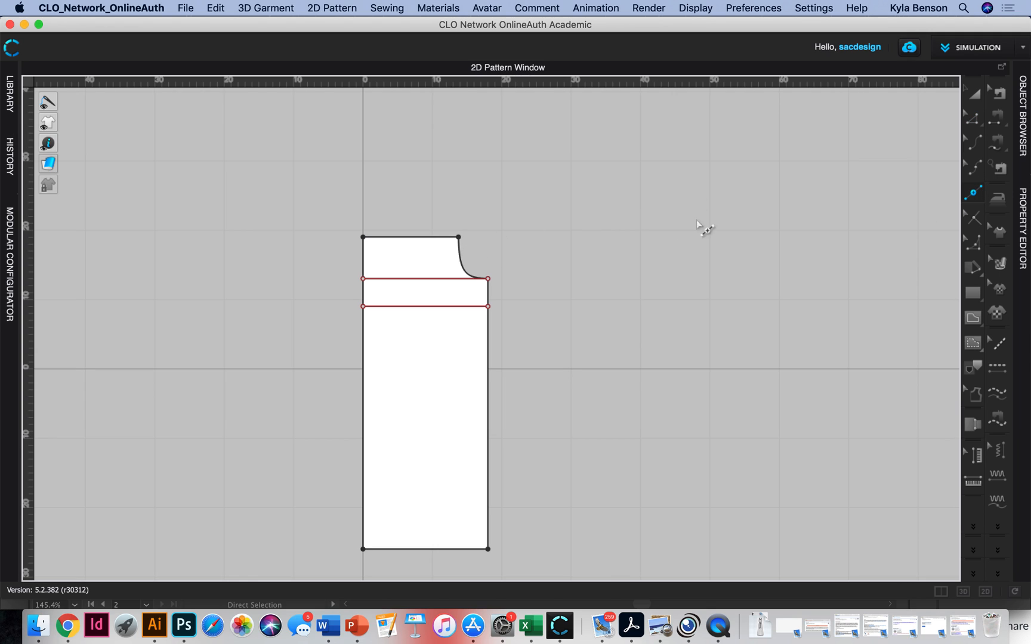
{"action": "left_click", "coordinate": [442, 237]}
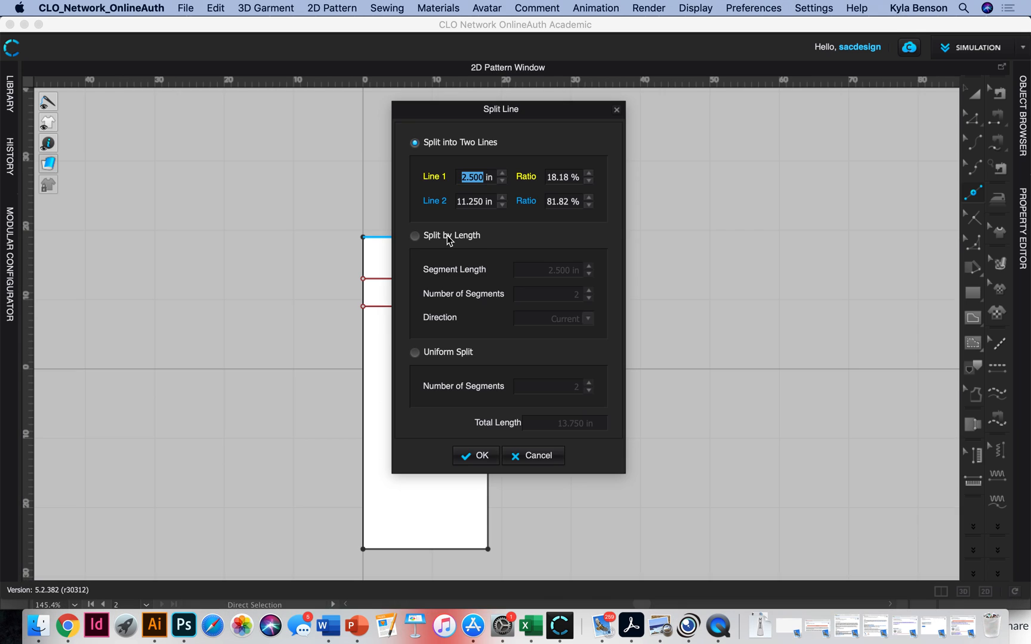
{"action": "type", "text": "1.5"}
{"action": "left_click", "coordinate": [468, 456]}
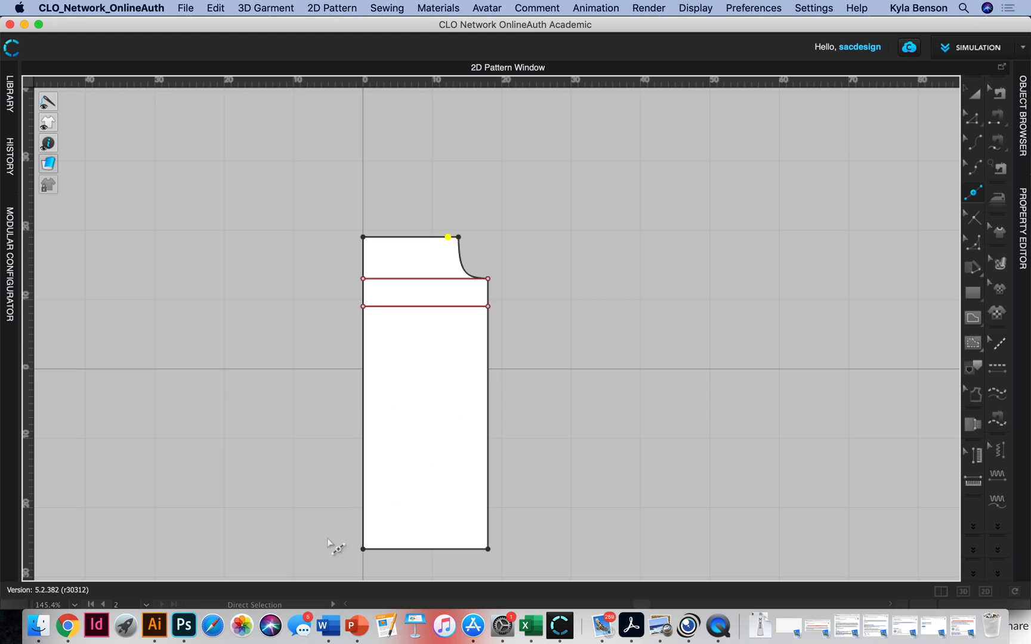
Step: Switch to Illustrator to check the neck and body measurements on the tank dress flat and return to CLO
{"action": "left_click", "coordinate": [154, 625]}
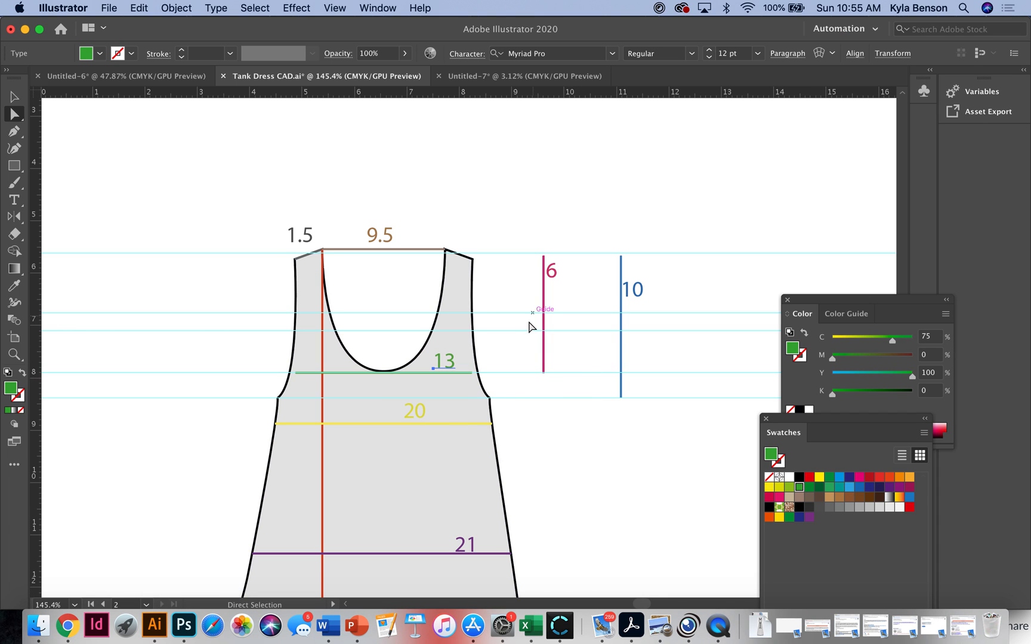
{"action": "scroll", "coordinate": [465, 388], "scroll_direction": "up", "scroll_amount": 1}
{"action": "scroll", "coordinate": [461, 389], "scroll_direction": "down", "scroll_amount": 3}
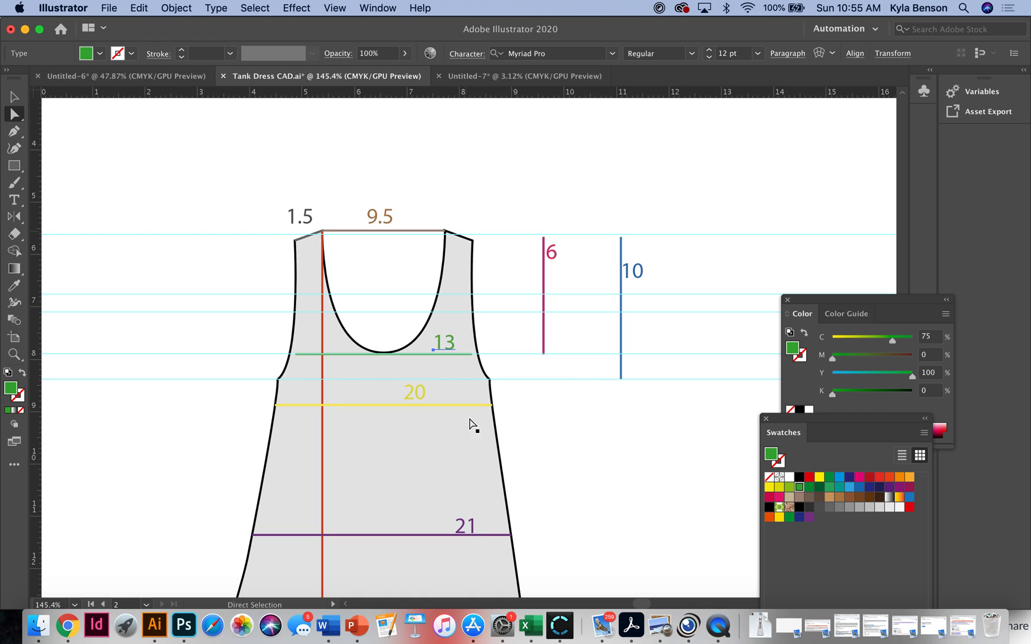
{"action": "left_click", "coordinate": [560, 625]}
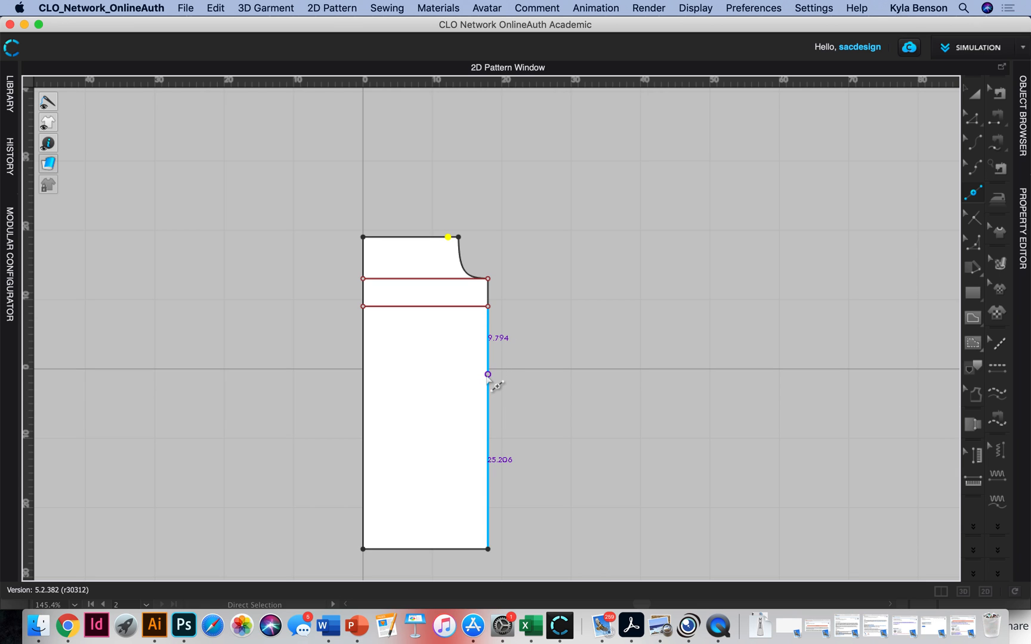
Step: Offset the short side segment between the two horizontal internal lines inward by 6.5 in as one extended internal line
{"action": "key", "text": "a"}
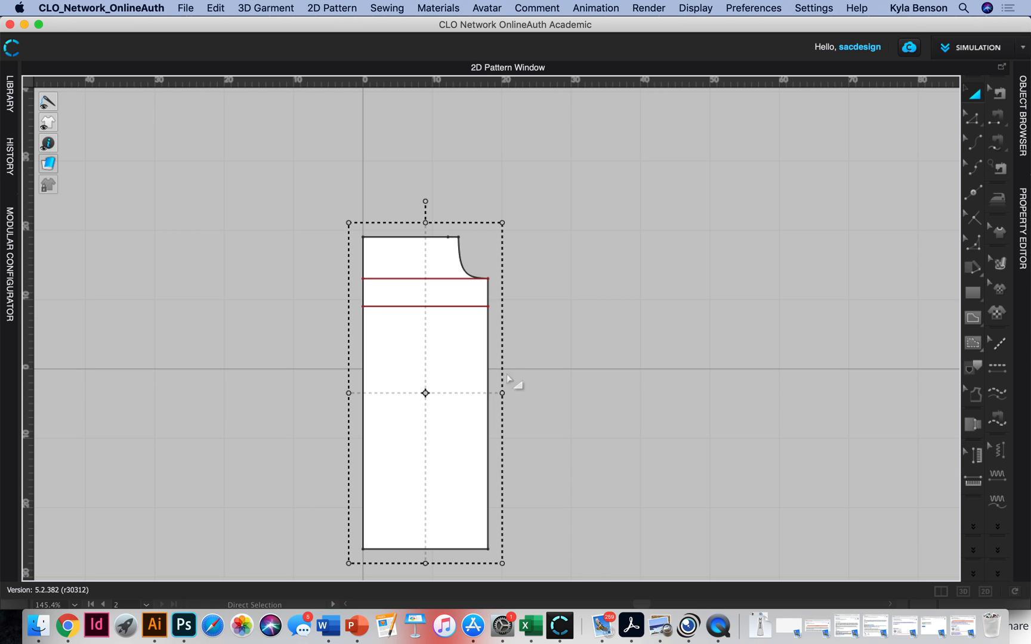
{"action": "left_click", "coordinate": [977, 119]}
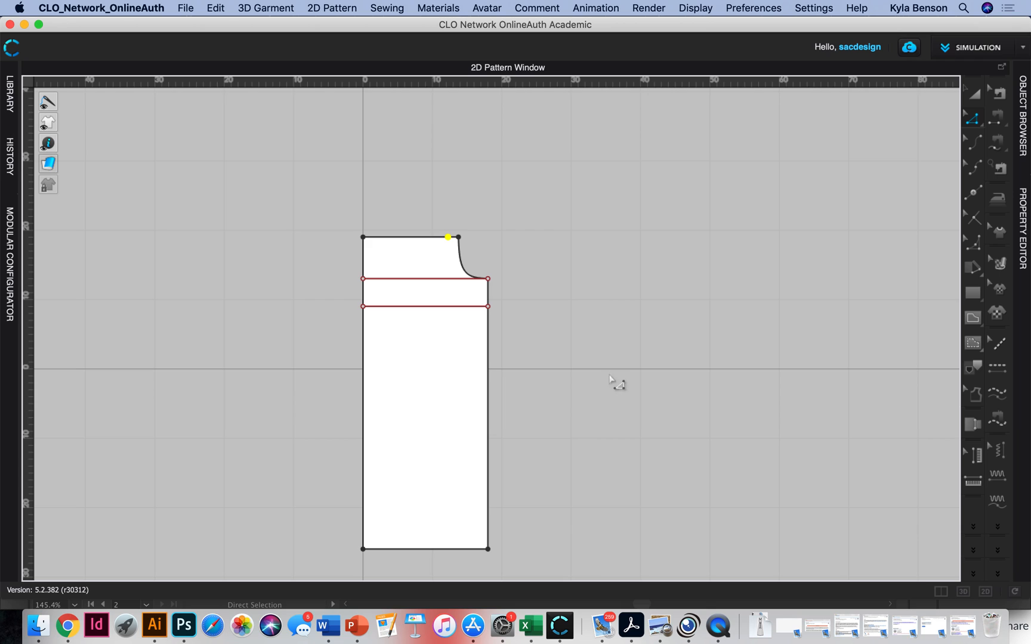
{"action": "left_click", "coordinate": [488, 406]}
{"action": "left_click", "coordinate": [489, 406]}
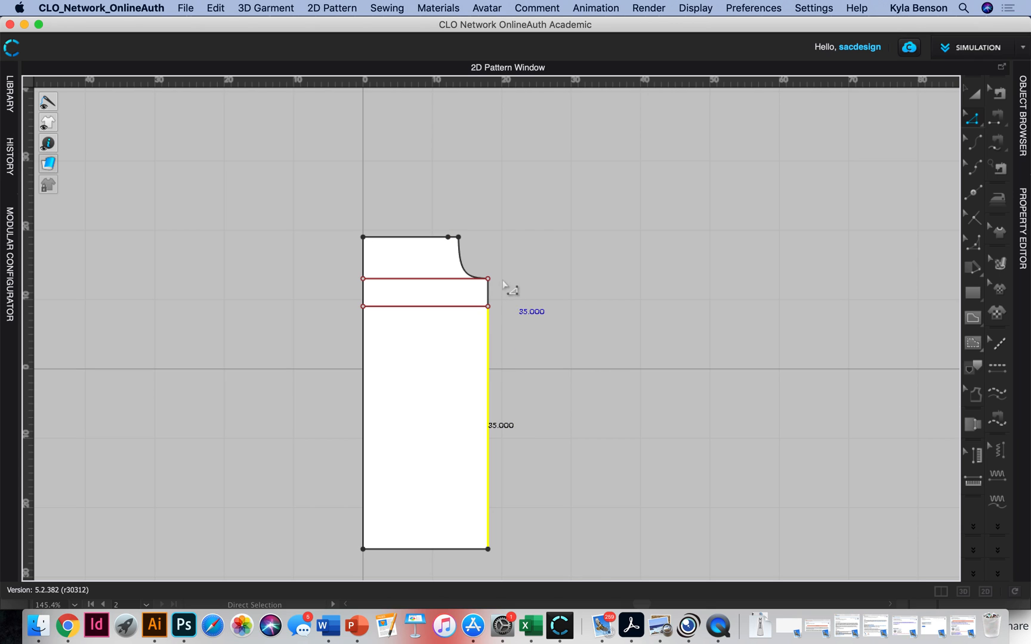
{"action": "left_click", "coordinate": [489, 292]}
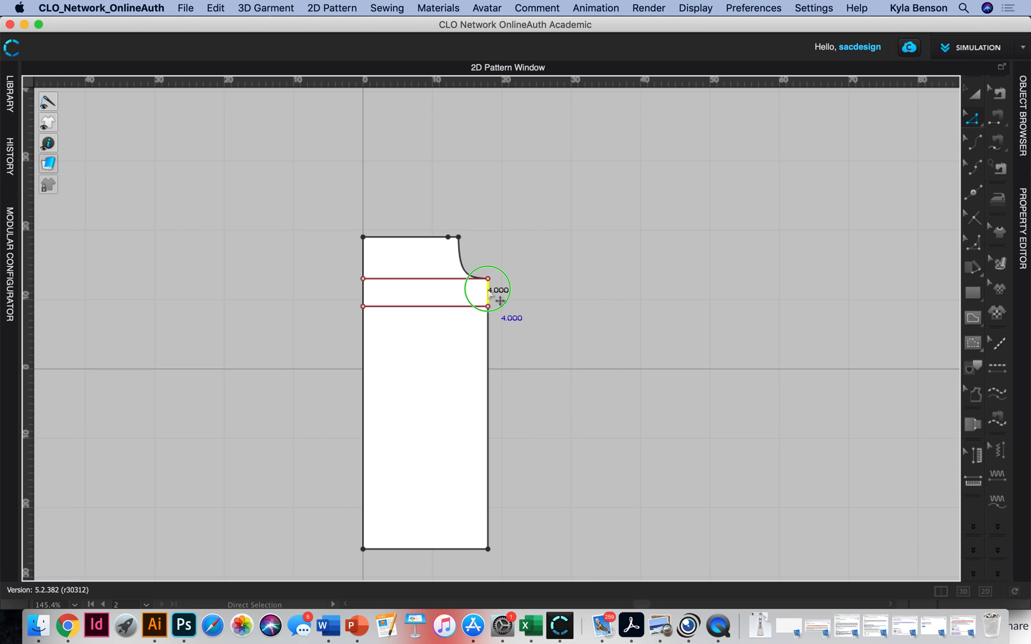
{"action": "right_click", "coordinate": [490, 292]}
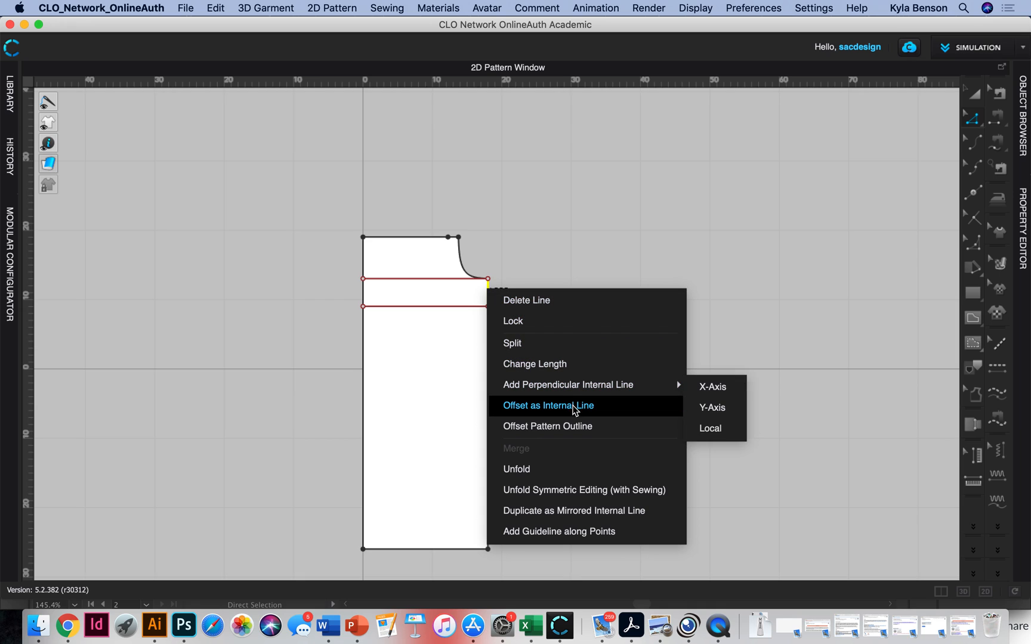
{"action": "left_click", "coordinate": [574, 408]}
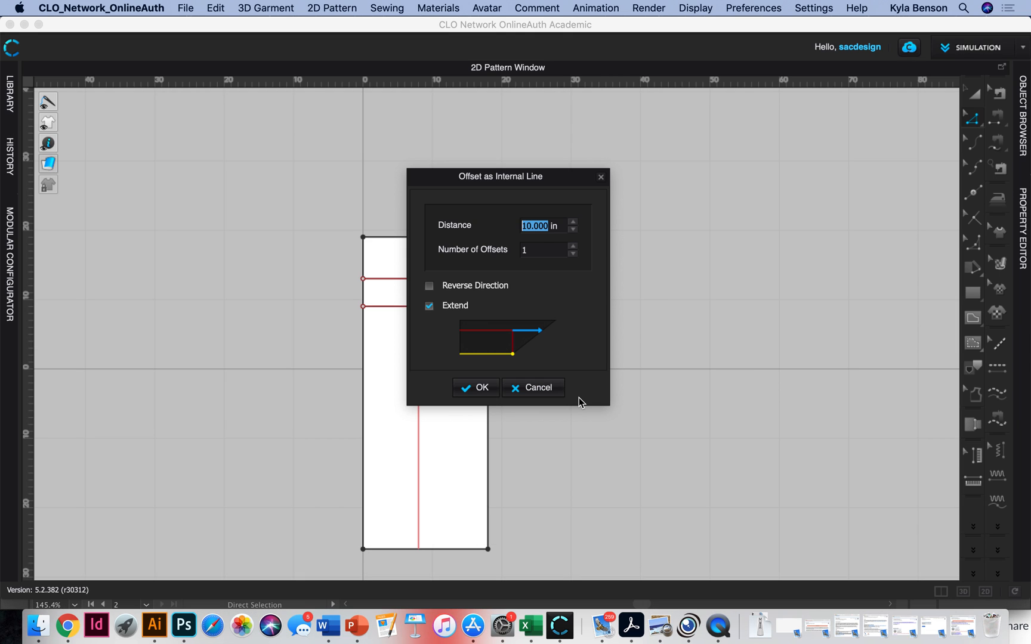
{"action": "type", "text": "6.5"}
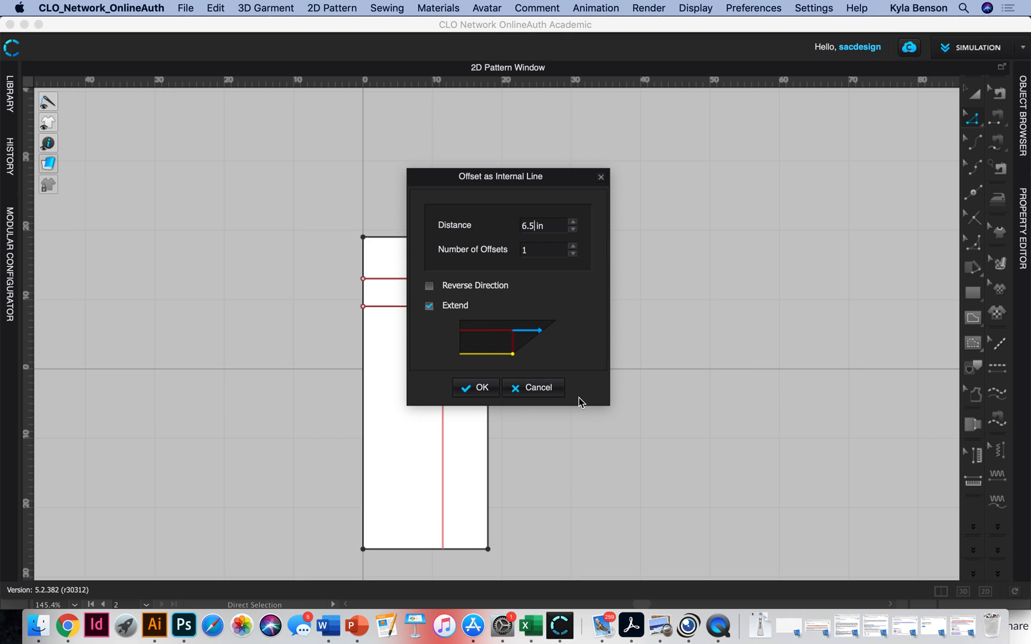
{"action": "left_click_drag", "start_coordinate": [571, 183], "coordinate": [312, 186]}
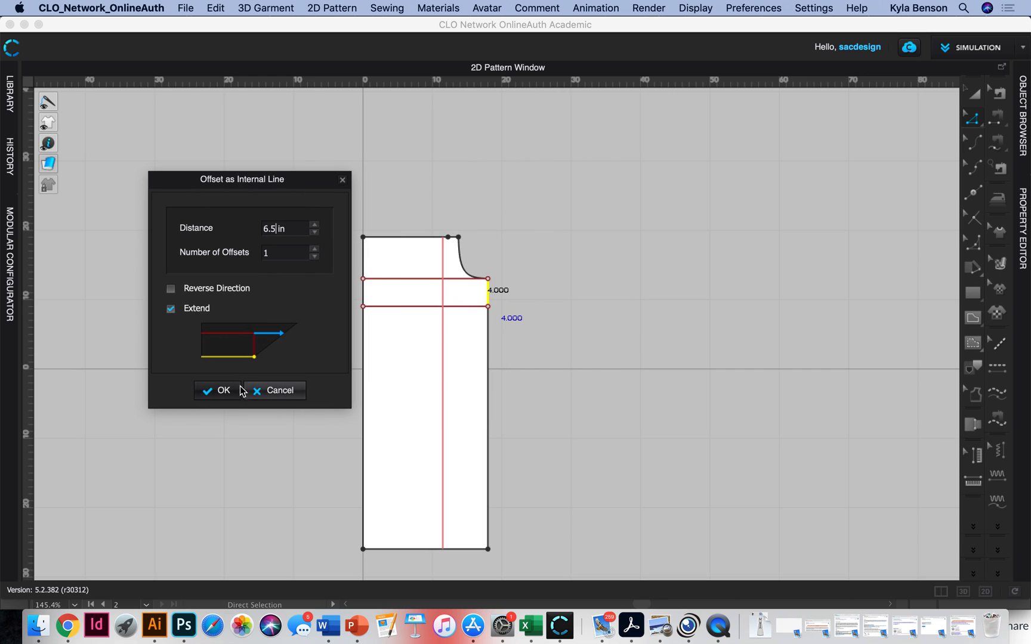
{"action": "left_click", "coordinate": [222, 390]}
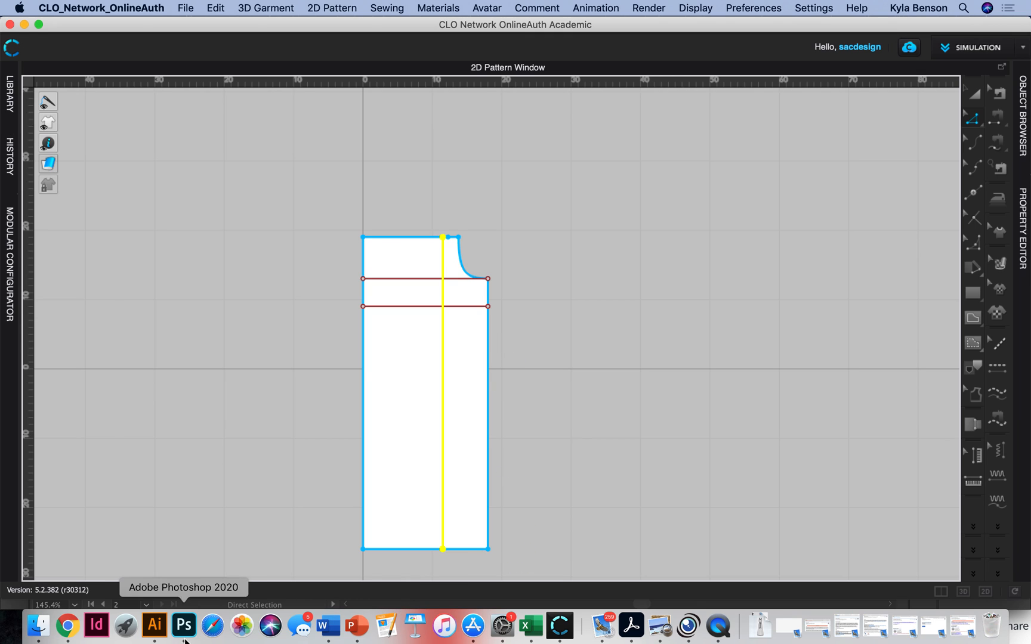
Step: Switch to Illustrator to examine the yellow width line below the armholes on the tank dress flat
{"action": "left_click", "coordinate": [154, 625]}
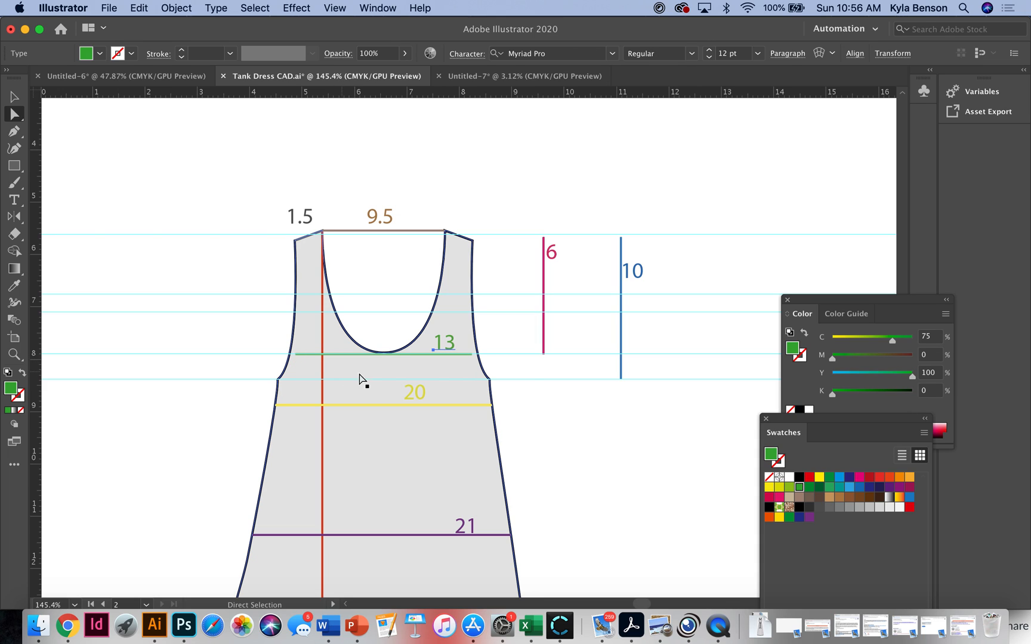
{"action": "left_click", "coordinate": [320, 405]}
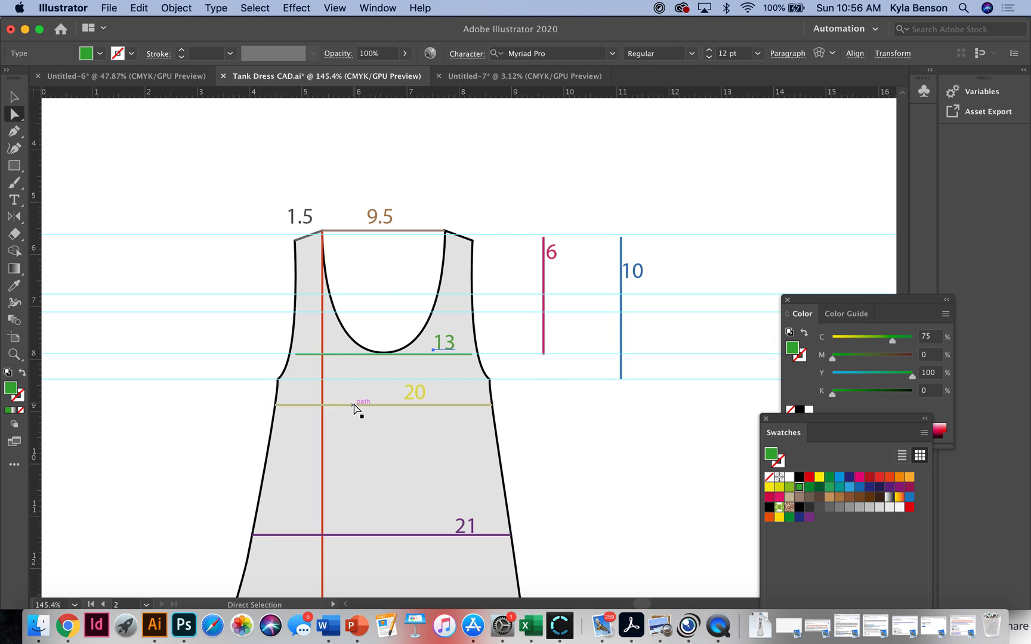
{"action": "left_click", "coordinate": [421, 405]}
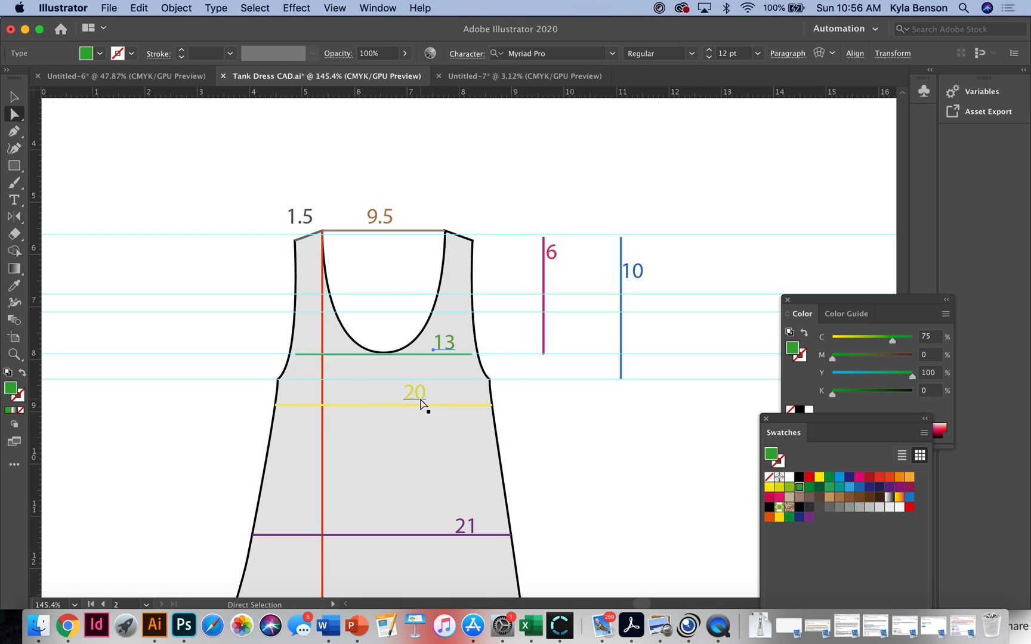